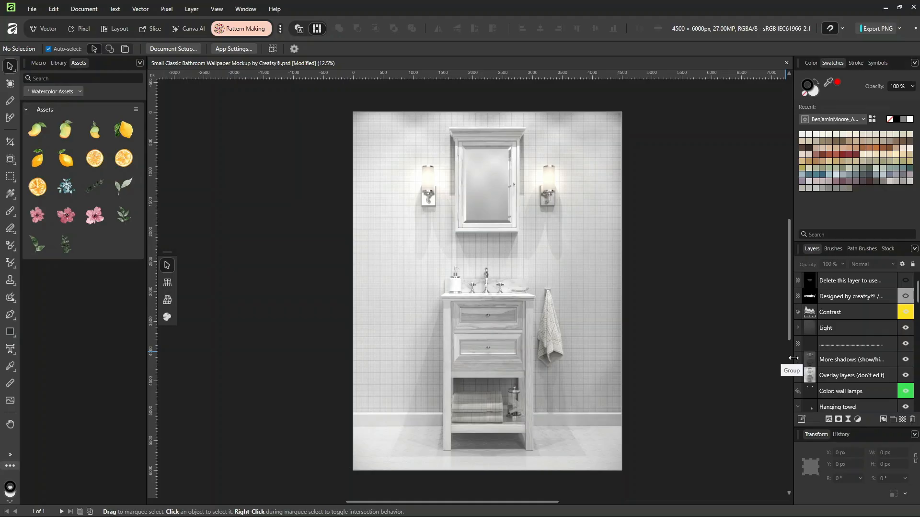
# - Widen the layer list so the full layer names are readable, and look through the mockup's layer stack
pyautogui.moveTo(792, 358); pyautogui.dragTo(697, 355)
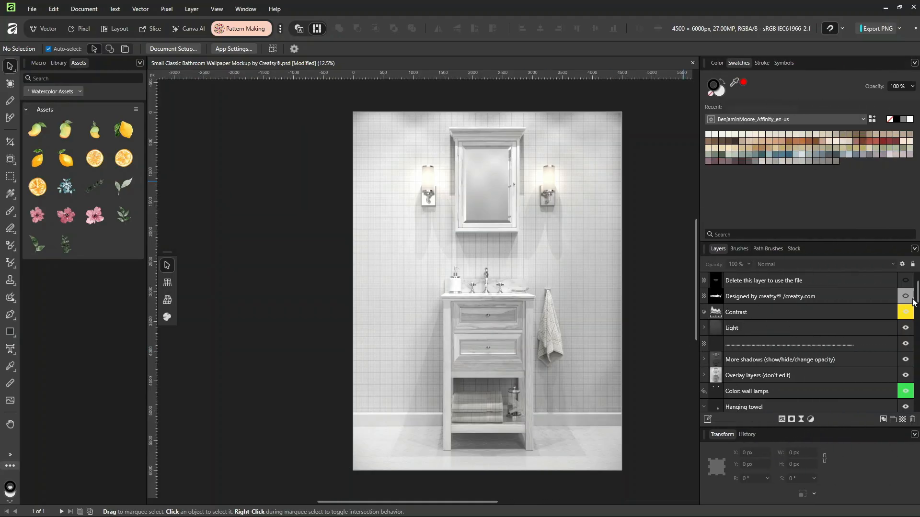
pyautogui.scroll(-5, 918, 298)
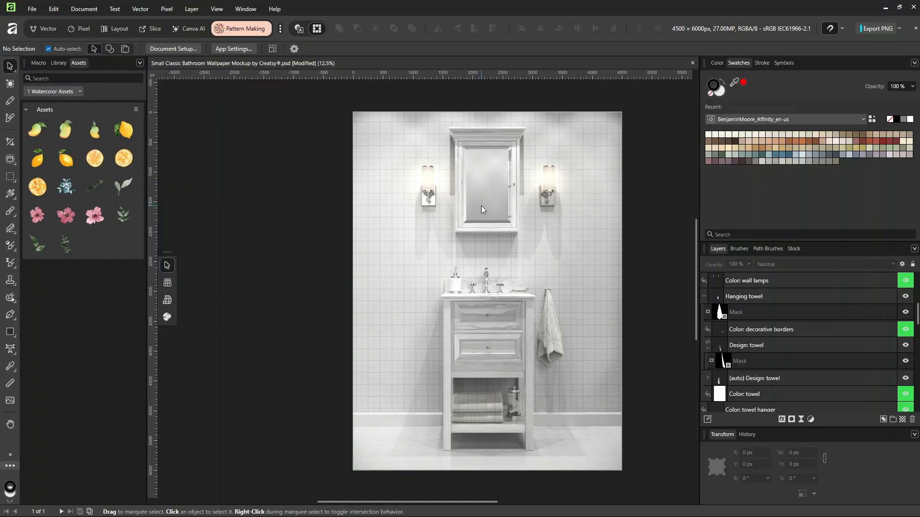
pyautogui.click(702, 296)
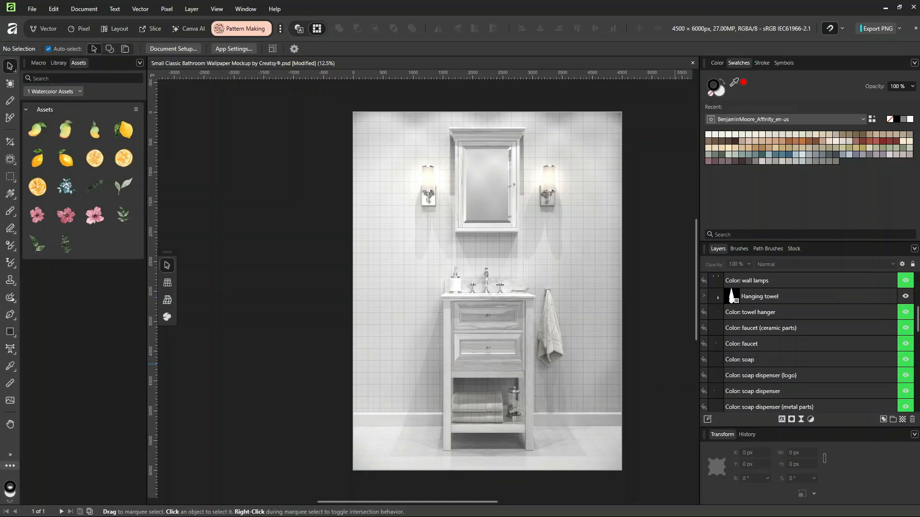
pyautogui.moveTo(917, 324); pyautogui.dragTo(918, 294)
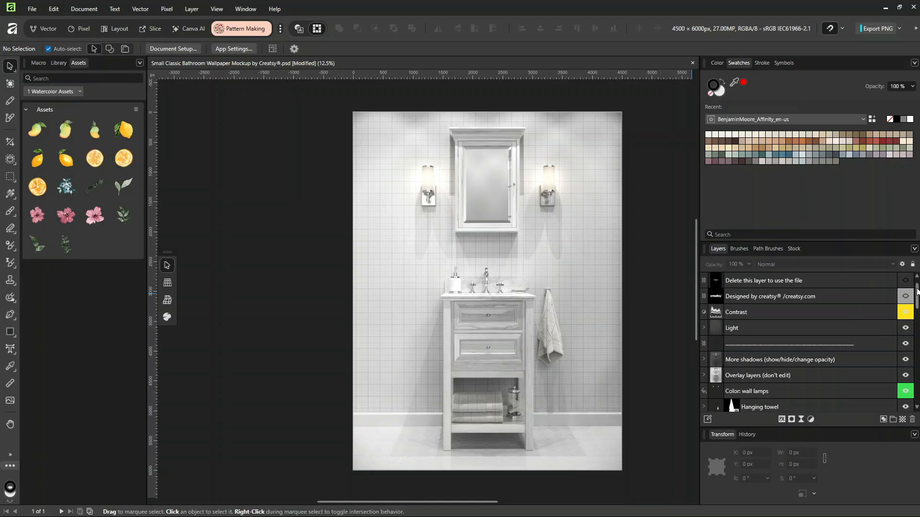
pyautogui.scroll(-5, 917, 289)
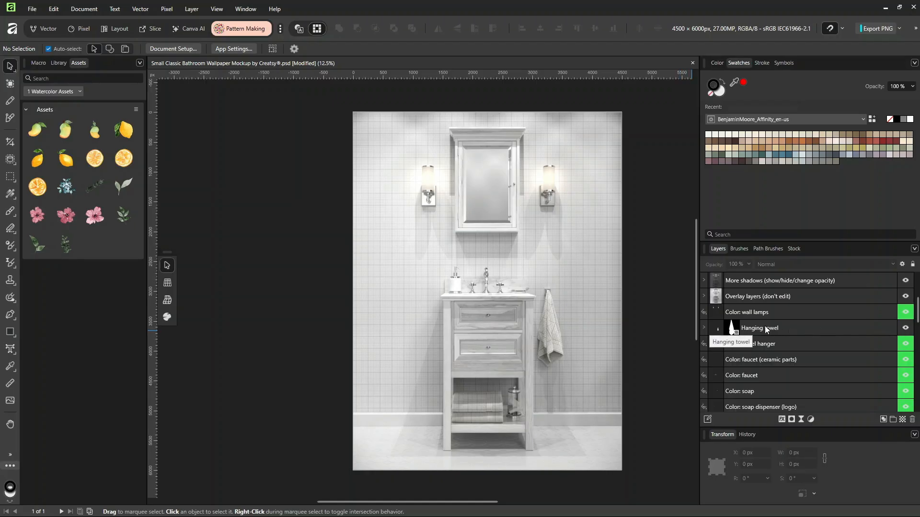
# - Expand the Hanging towel group and open its embedded "Design: towel" document for editing
pyautogui.click(704, 329)
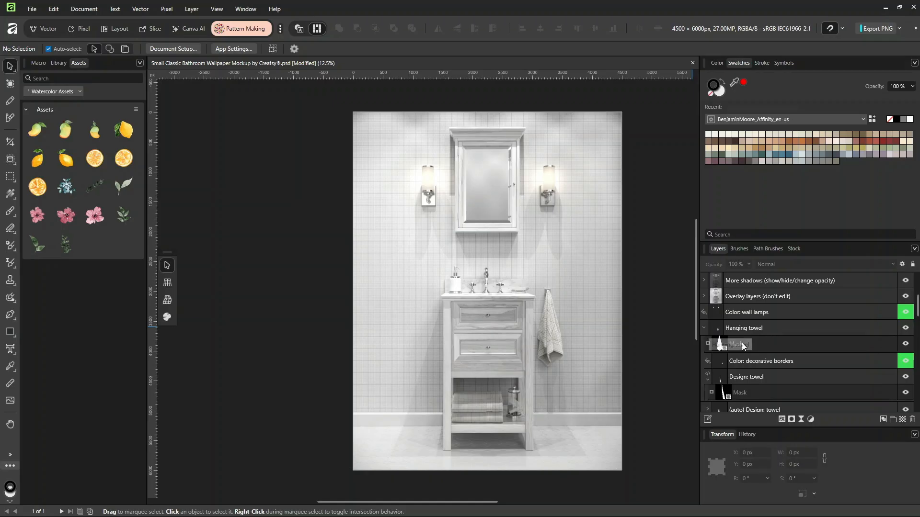
pyautogui.click(704, 329)
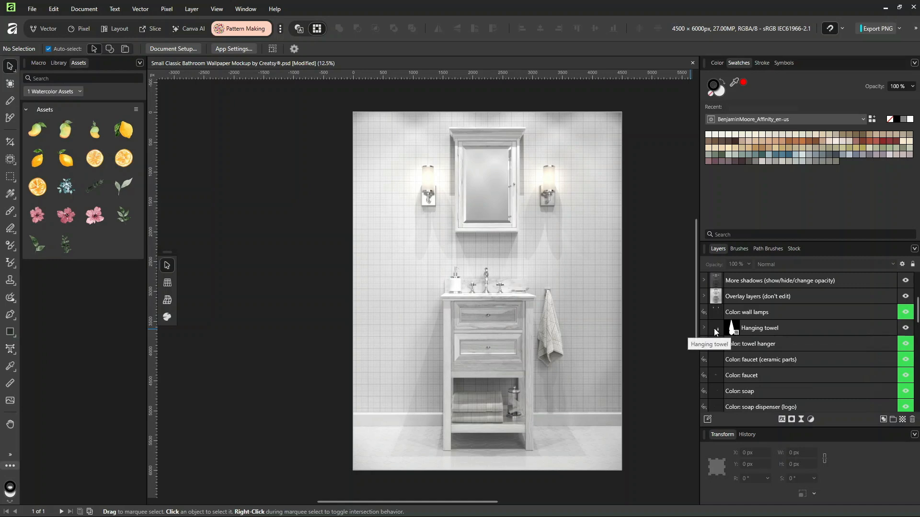
pyautogui.click(715, 330)
pyautogui.click(704, 329)
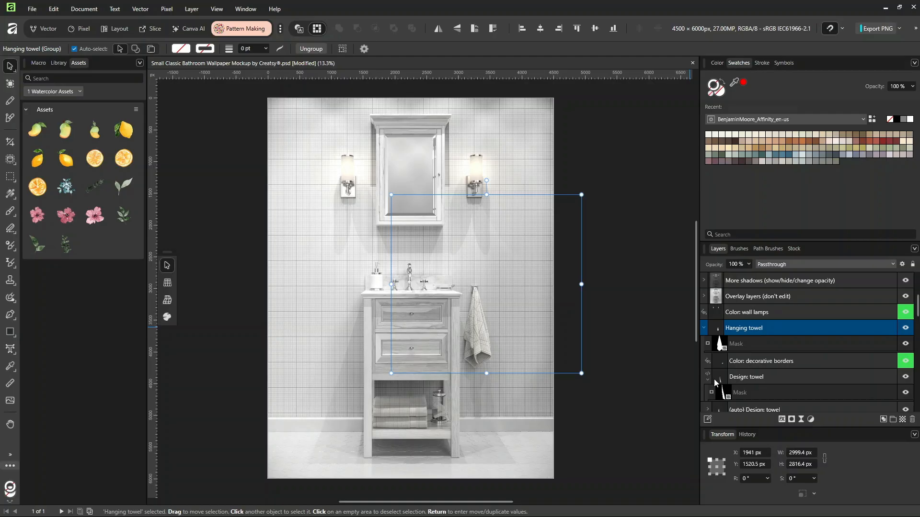
pyautogui.click(703, 329)
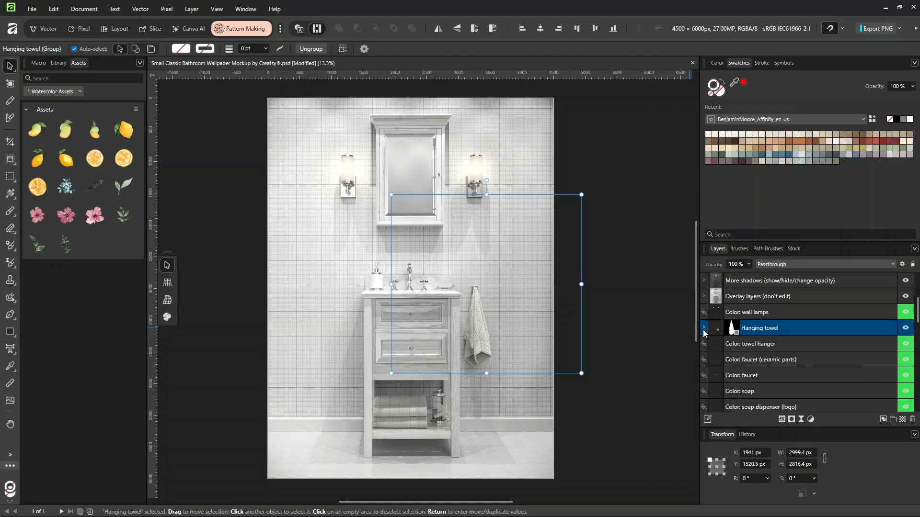
pyautogui.click(704, 331)
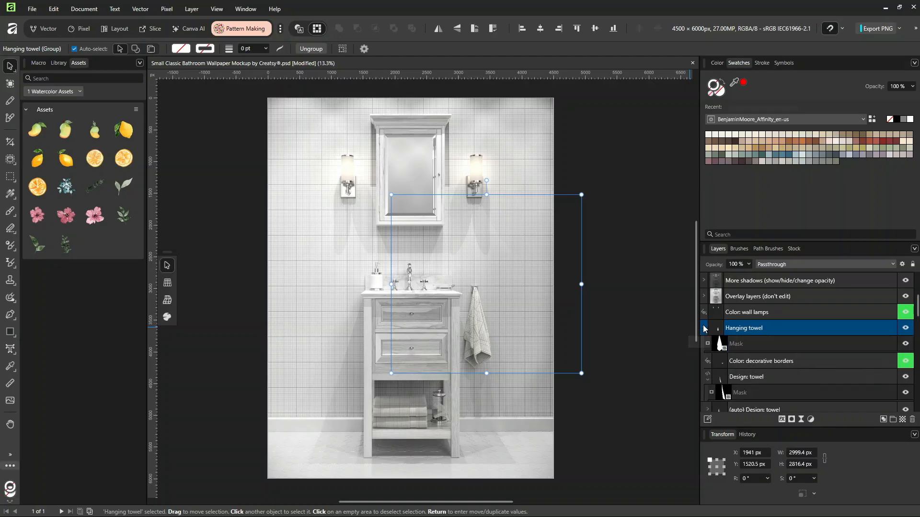
pyautogui.doubleClick(719, 378)
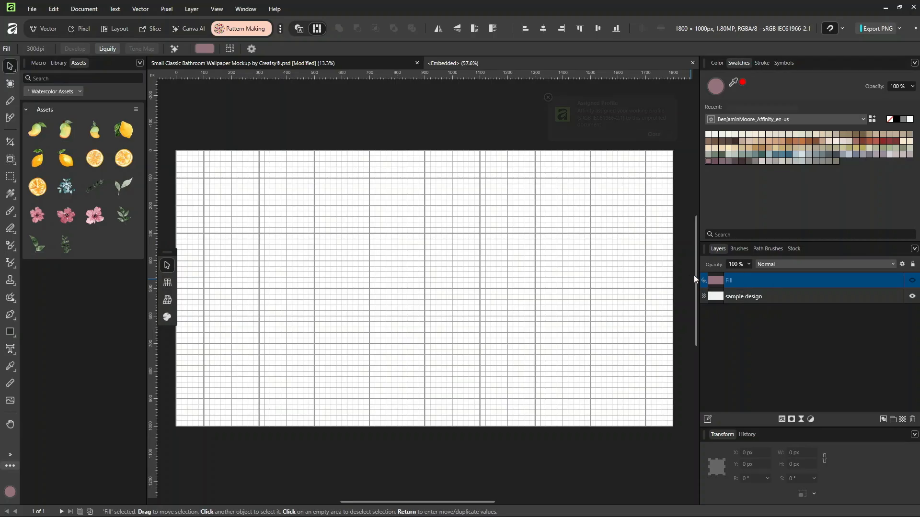
# - Toggle the sample design's visibility off and on, and add a new fill layer at the top of the layer stack
pyautogui.click(912, 296)
pyautogui.click(911, 296)
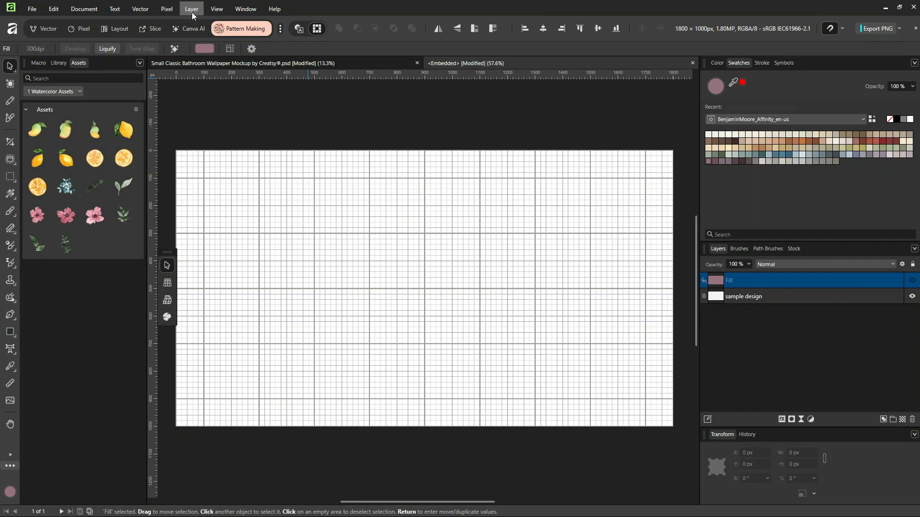
pyautogui.click(164, 10)
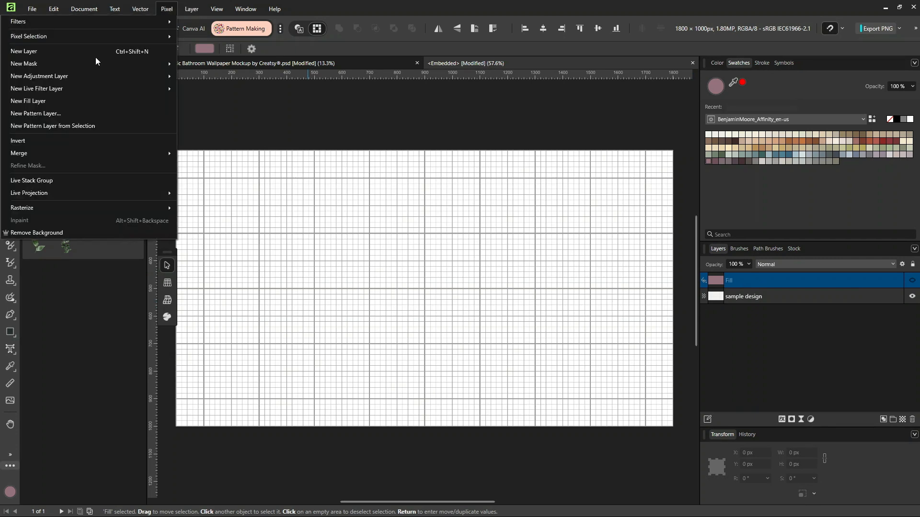
pyautogui.click(65, 102)
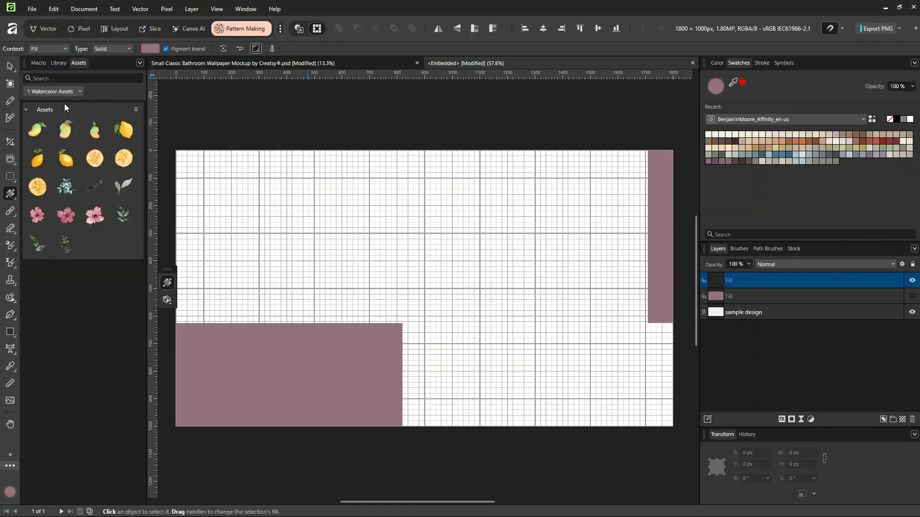
# - Recolor the new fill layer with a pale yellow-beige swatch from the BenjaminMoore palette and close the embedded towel document
pyautogui.click(716, 86)
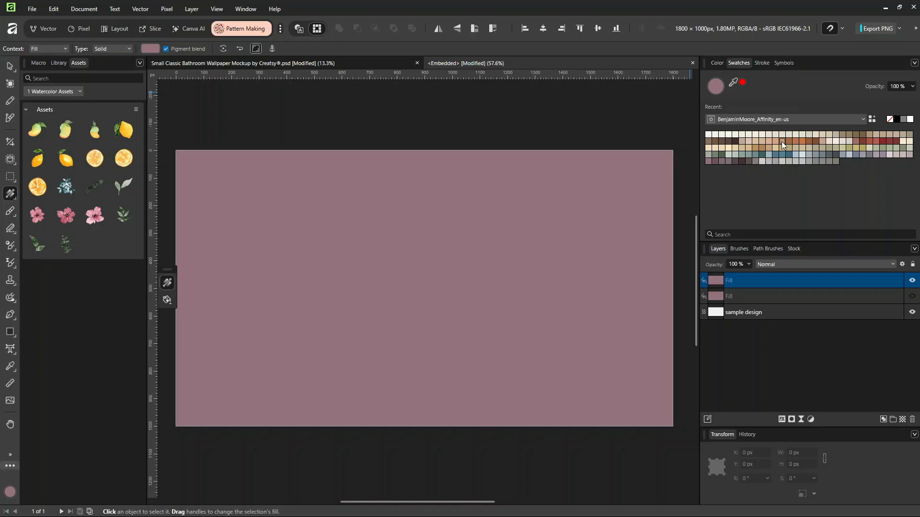
pyautogui.click(782, 141)
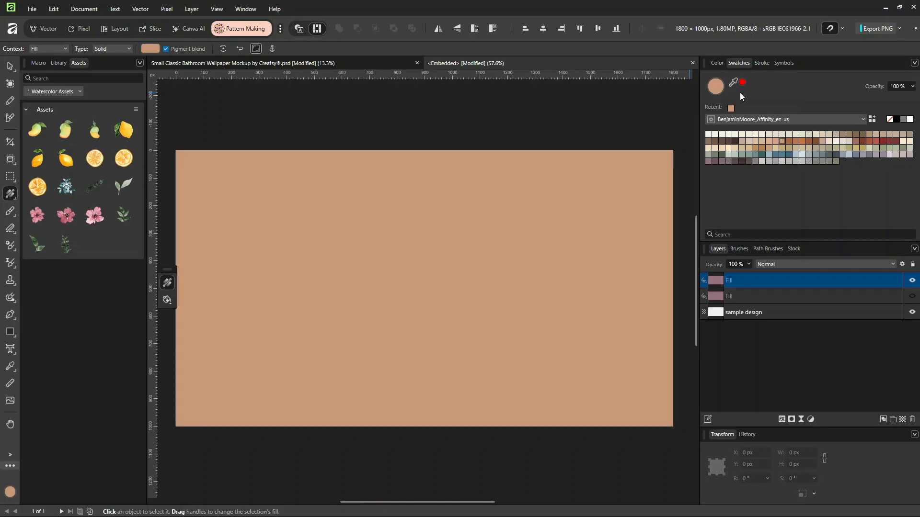
pyautogui.click(775, 148)
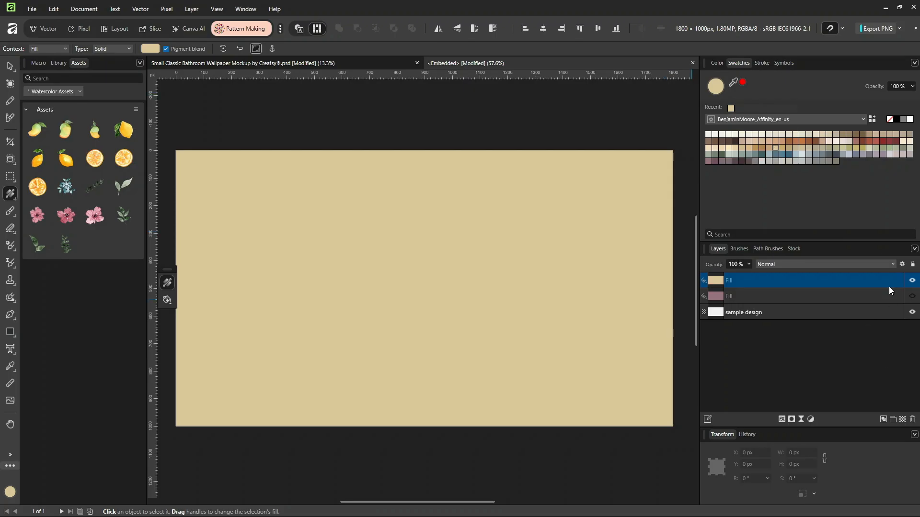
pyautogui.click(692, 64)
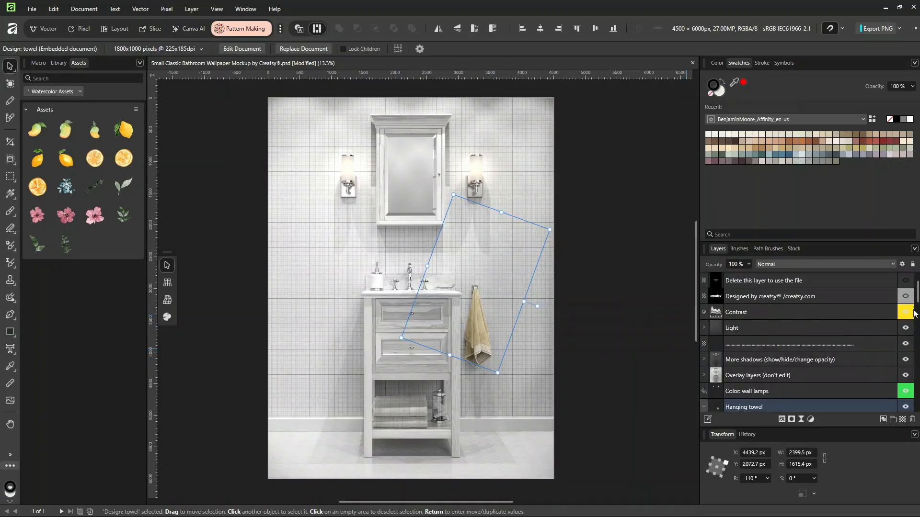
# - Find the folded towel designs among the mockup's layers and examine the mask nested in "Design: towel 1 (folded)"
pyautogui.scroll(-1, 916, 293)
pyautogui.scroll(-7, 807, 342)
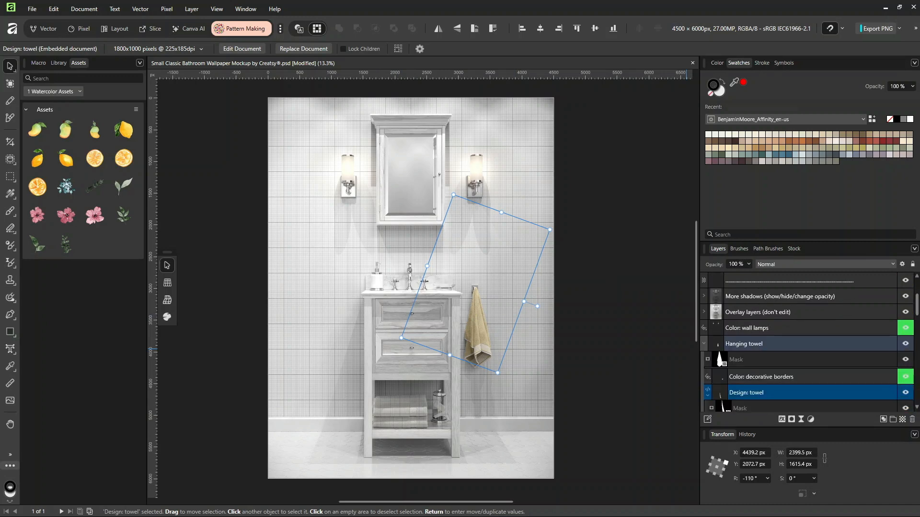
pyautogui.scroll(-10, 808, 342)
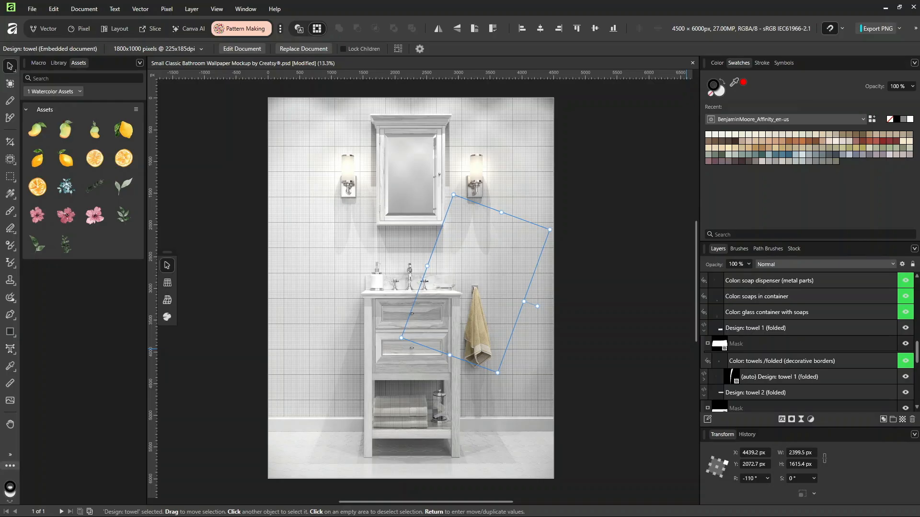
pyautogui.scroll(-4, 807, 342)
pyautogui.scroll(2, 808, 342)
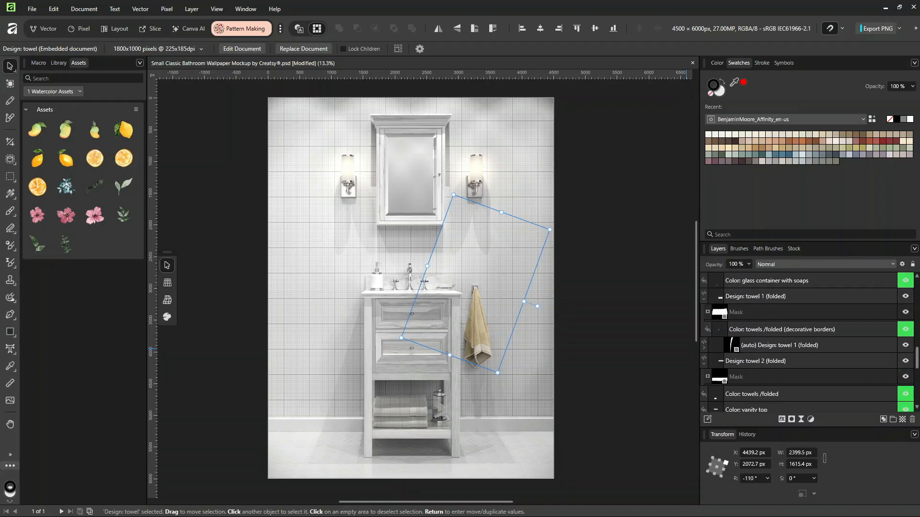
pyautogui.click(765, 298)
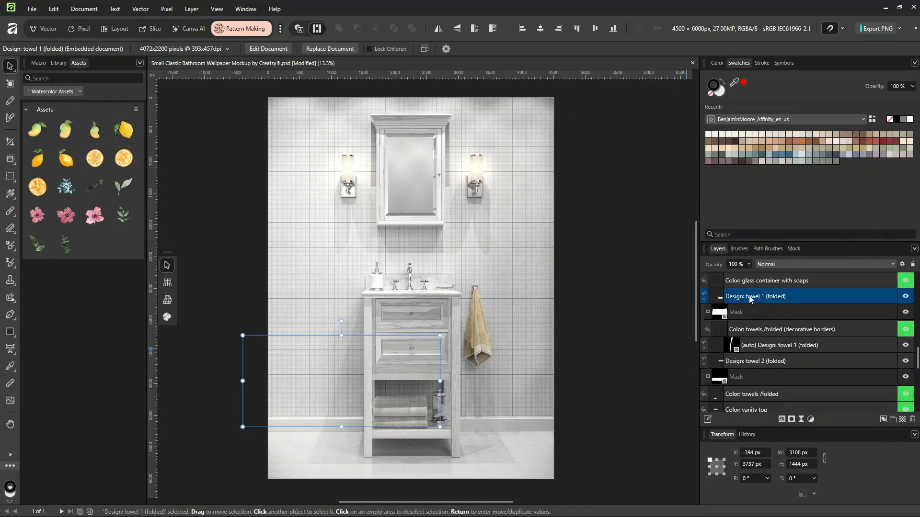
pyautogui.click(704, 299)
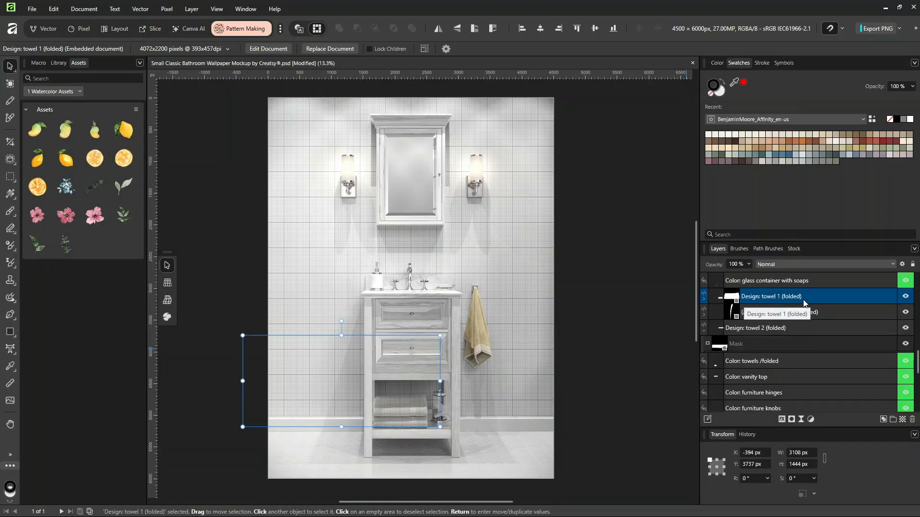
pyautogui.click(704, 302)
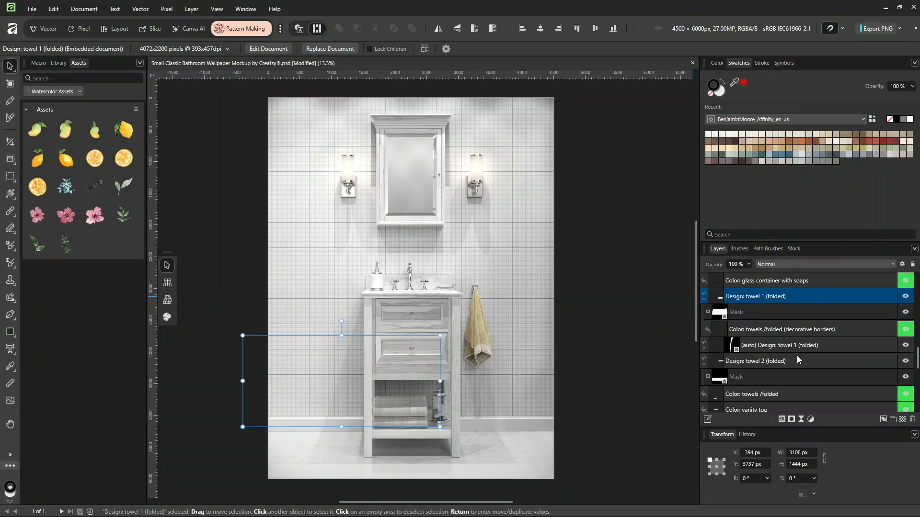
# - Open the embedded "Design: towel 2 (folded)" document for editing and dismiss the assigned profile notice
pyautogui.click(716, 364)
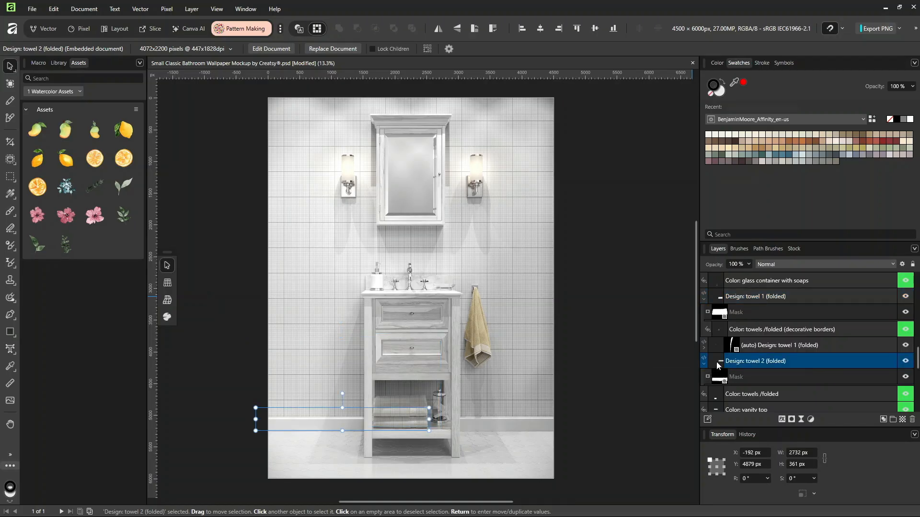
pyautogui.doubleClick(717, 362)
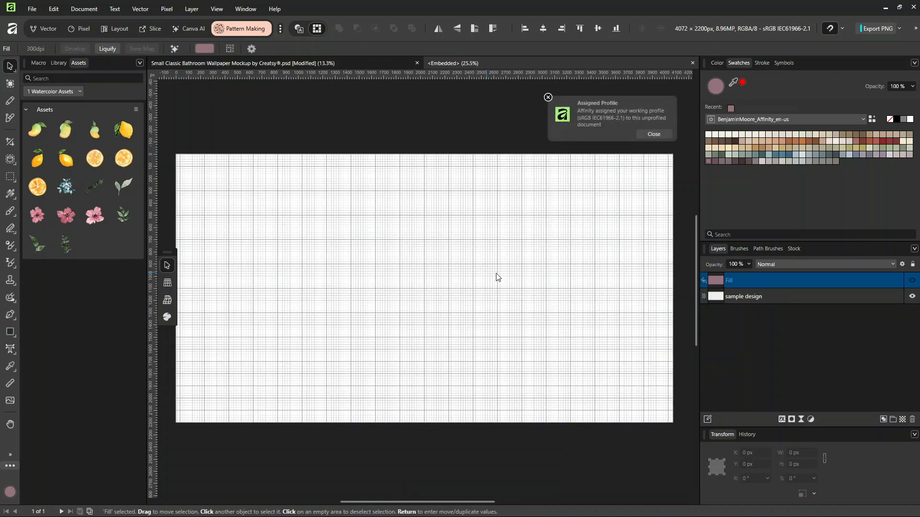
pyautogui.click(665, 134)
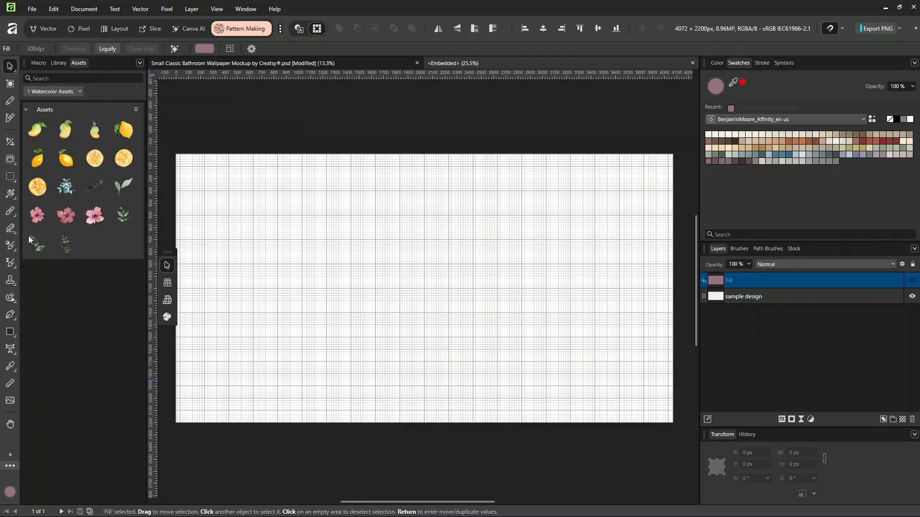
# - Draw a rectangle of about 4159 × 2313 px that covers the whole folded towel design page
pyautogui.click(11, 334)
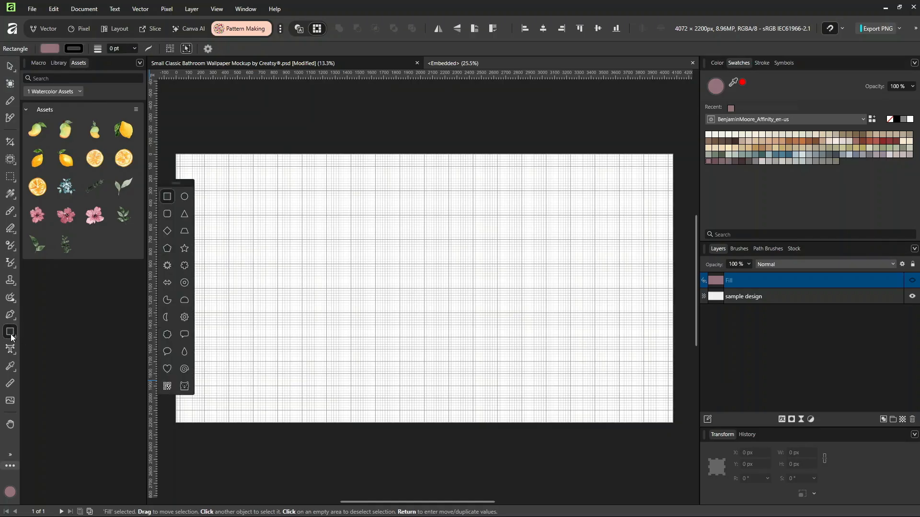
pyautogui.moveTo(170, 146); pyautogui.dragTo(674, 428)
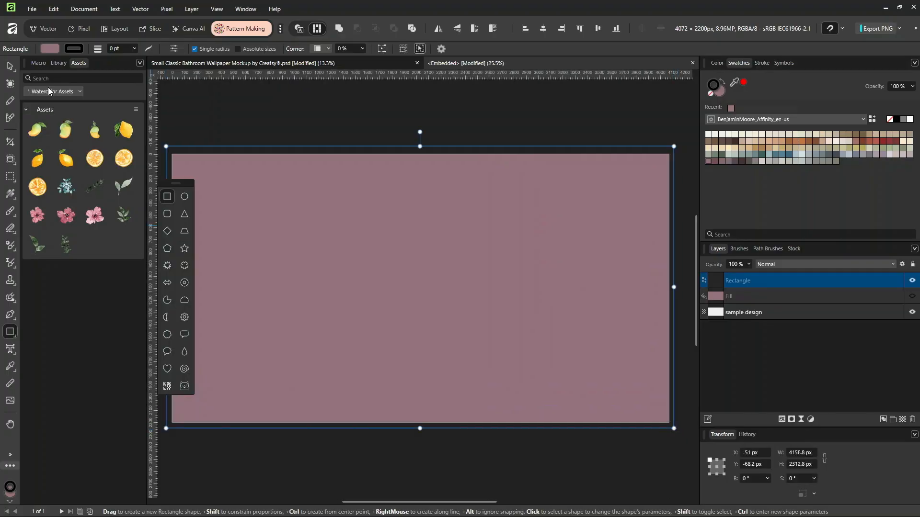
pyautogui.click(10, 66)
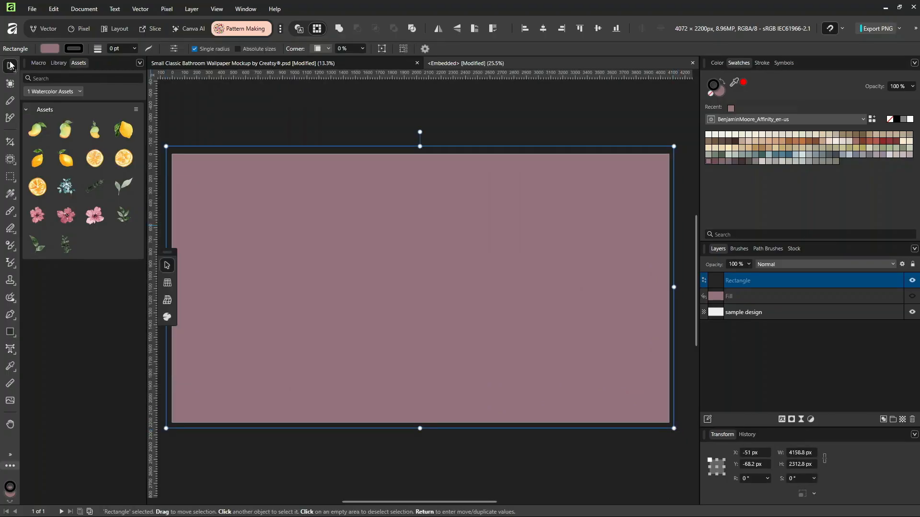
# - Give the rectangle a bitmap fill using the "Fall Tossed Watercolor Purple and Yellow Flowers_neutral beige" pattern file
pyautogui.click(10, 194)
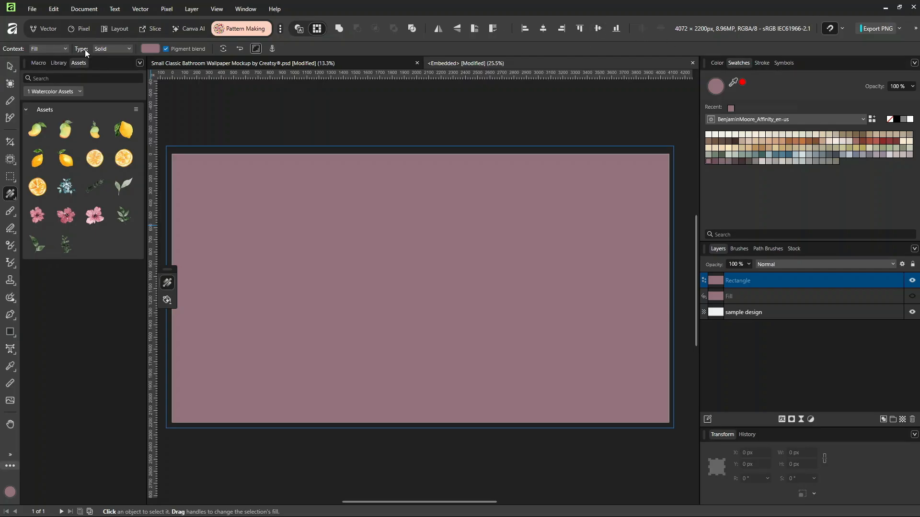
pyautogui.click(111, 49)
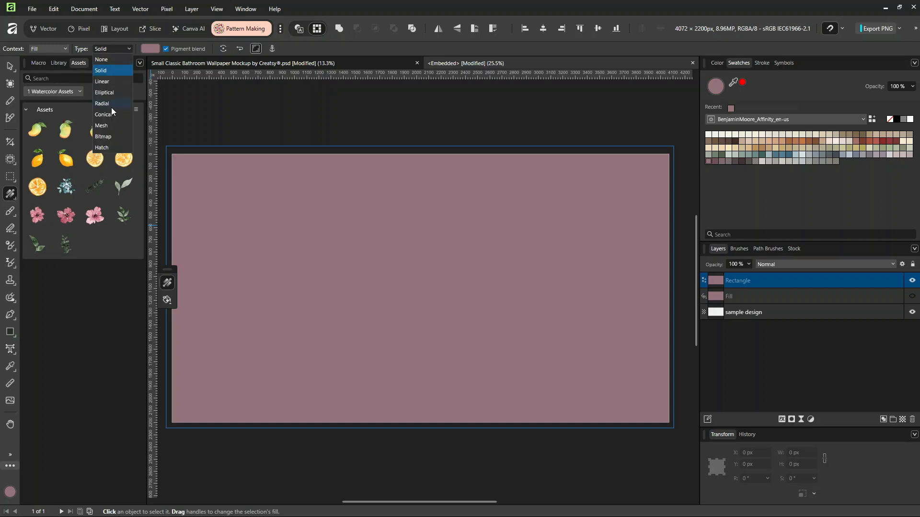
pyautogui.click(113, 137)
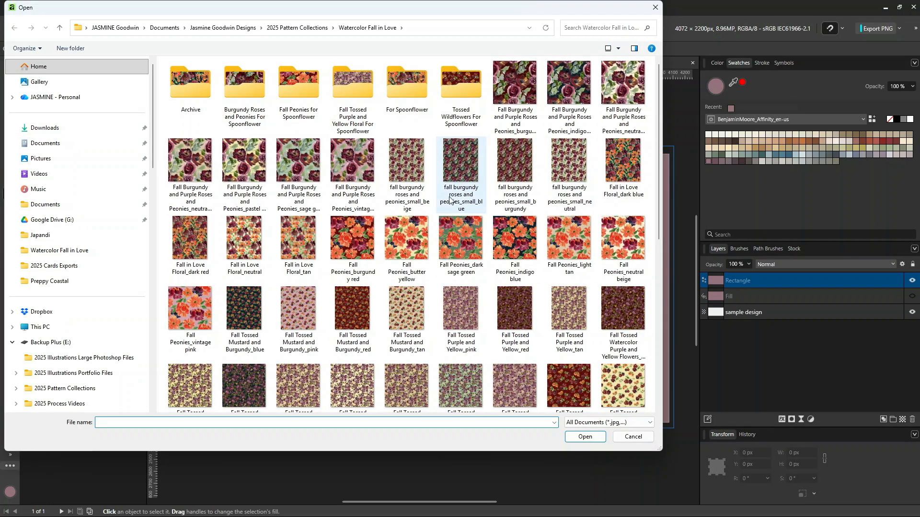
pyautogui.scroll(-3, 556, 192)
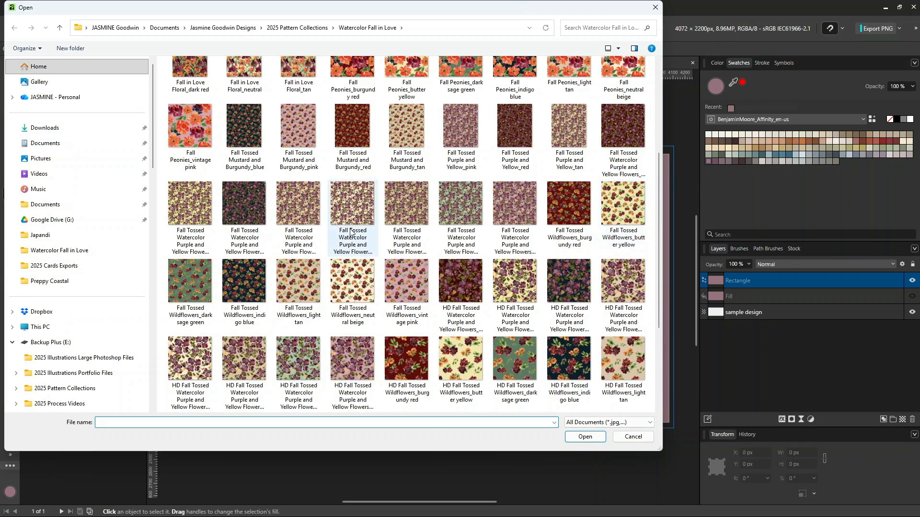
pyautogui.click(351, 206)
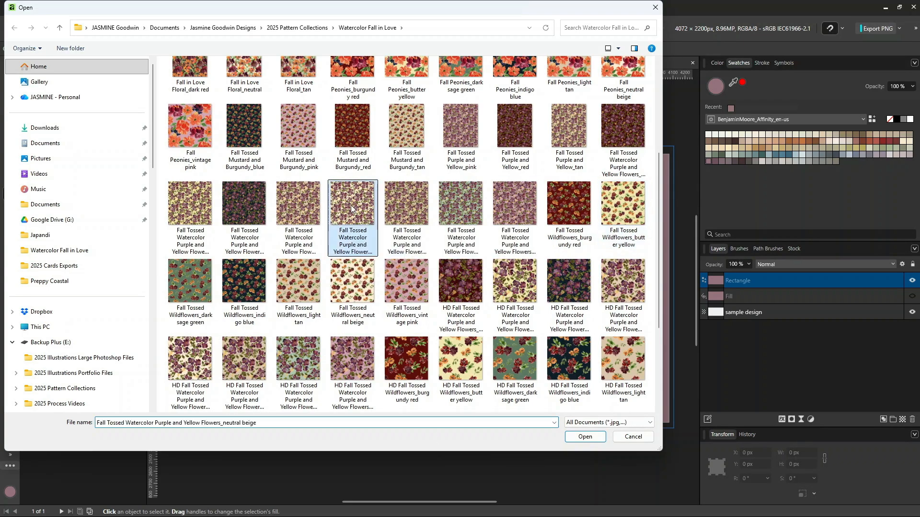
pyautogui.click(591, 438)
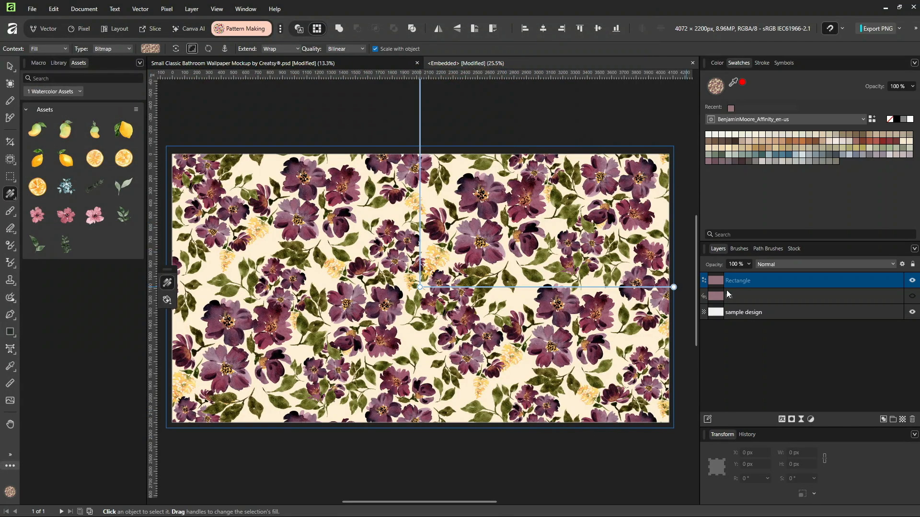
# - Shrink the floral pattern fill to about 40% of its size, close the embedded document and inspect the folded towel in the mockup
pyautogui.moveTo(675, 287); pyautogui.dragTo(519, 287)
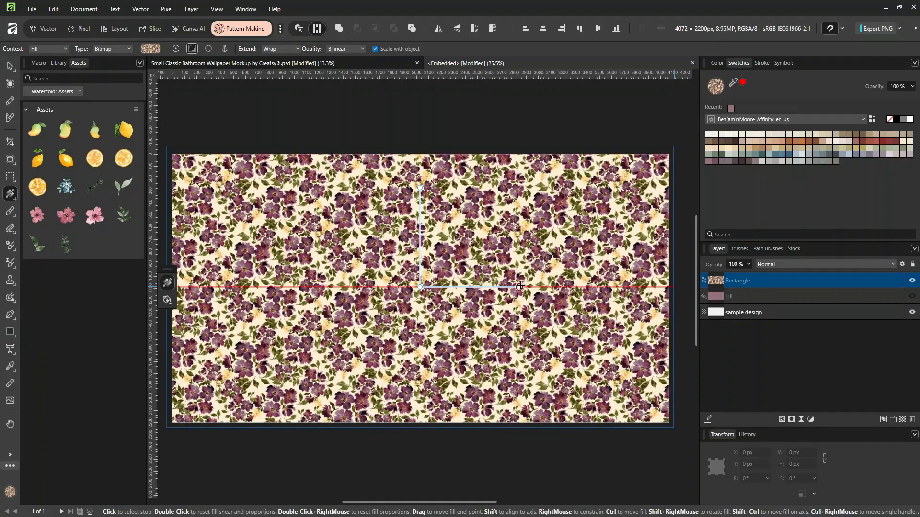
pyautogui.click(693, 62)
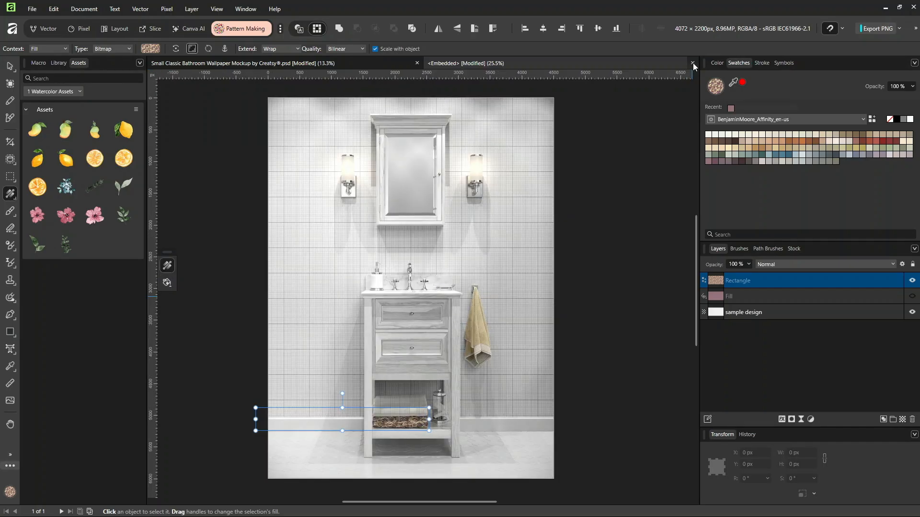
pyautogui.scroll(8, 412, 426)
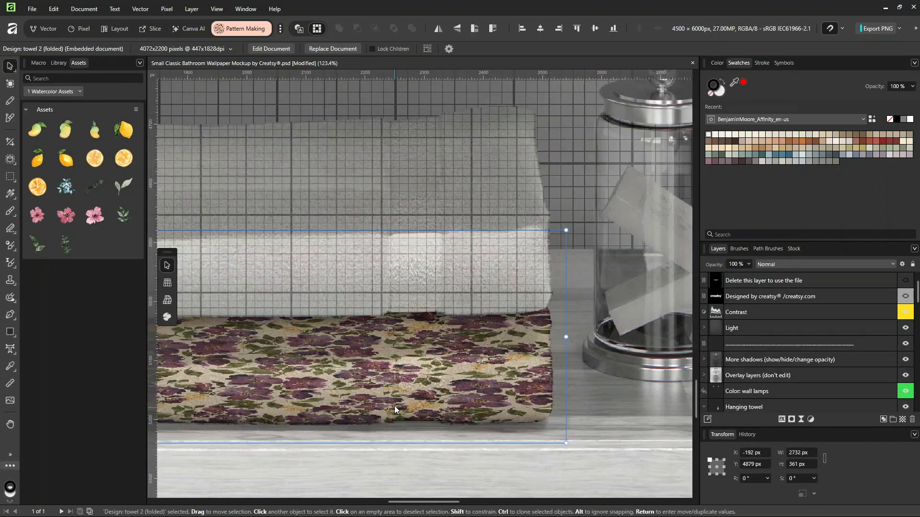
pyautogui.scroll(-6, 319, 386)
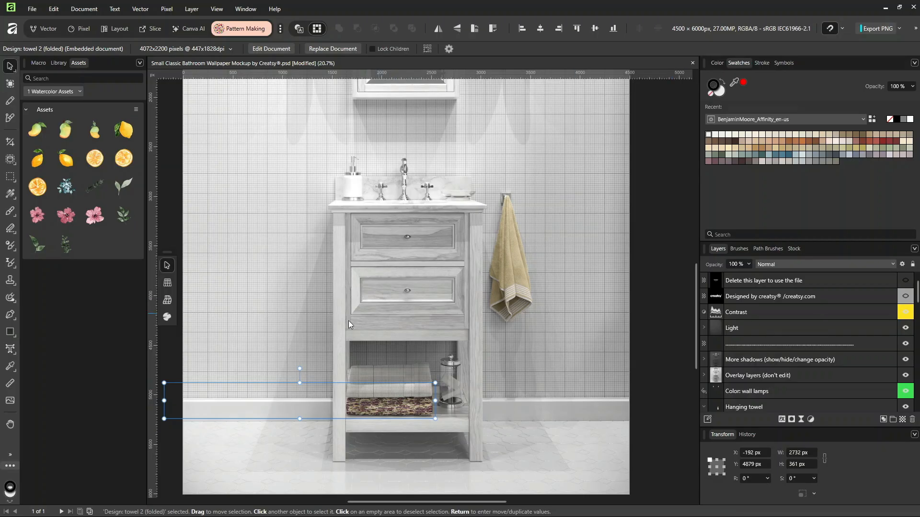
# - Find "Design: towel 1 (folded)" among the mockup's layers and open its embedded document for editing
pyautogui.moveTo(916, 293); pyautogui.dragTo(918, 351)
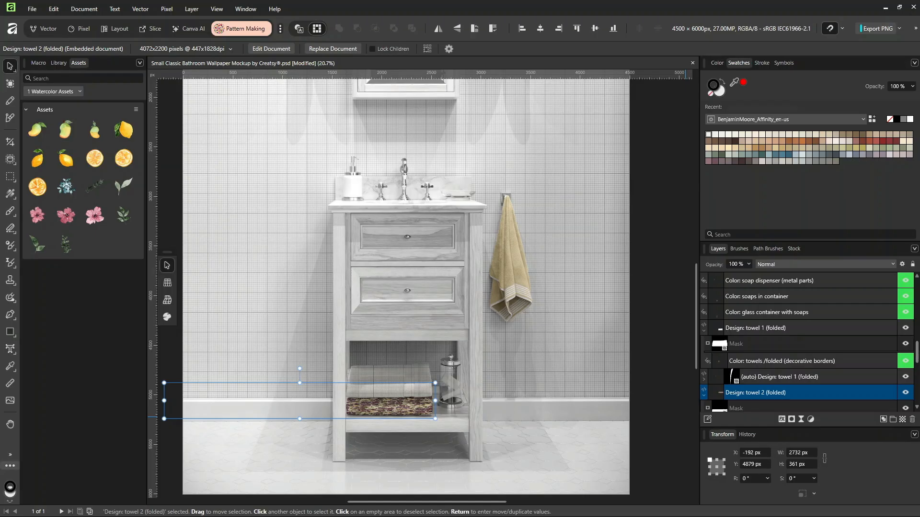
pyautogui.click(704, 330)
pyautogui.click(704, 330)
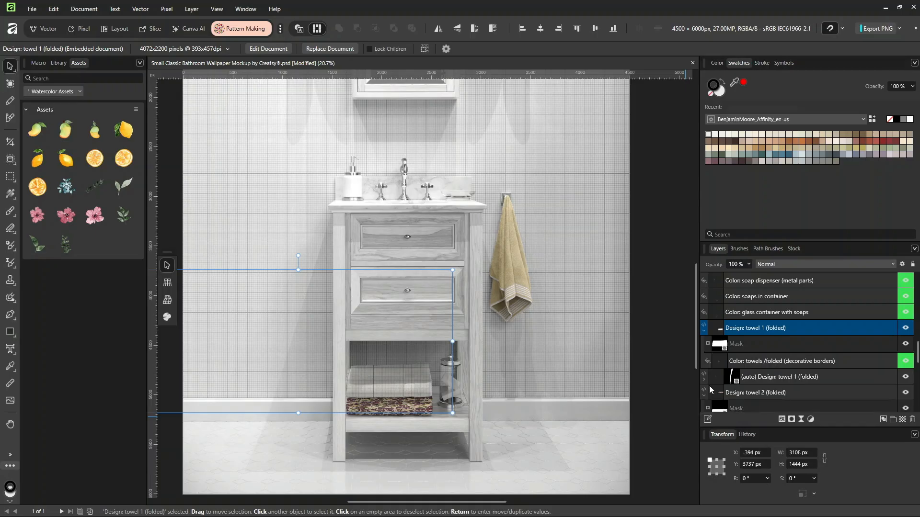
pyautogui.scroll(-1, 709, 386)
pyautogui.doubleClick(716, 296)
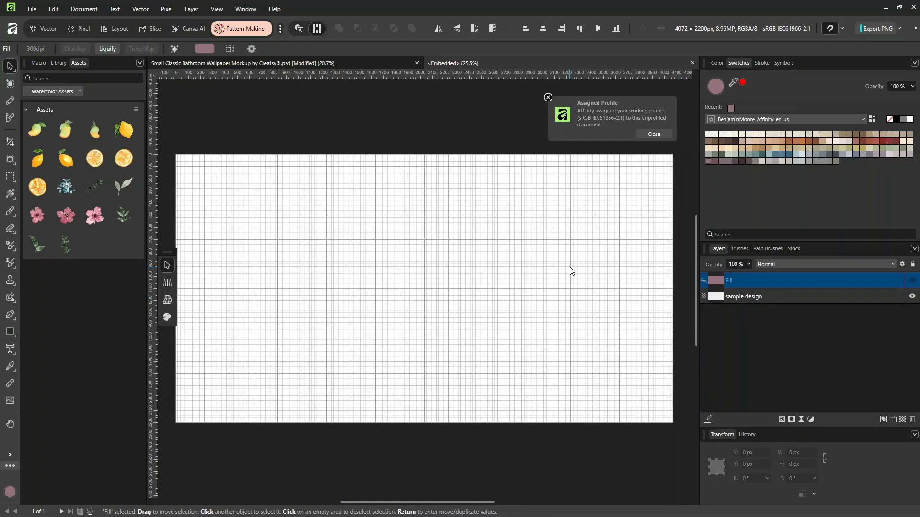
# - Draw a rectangle of about 4250 × 2380 px that covers the whole page of the towel 1 design
pyautogui.hotkey('ctrl', '+')
pyautogui.hotkey('ctrl', '-')
pyautogui.hotkey('ctrl', '-')
pyautogui.hotkey('ctrl', '-')
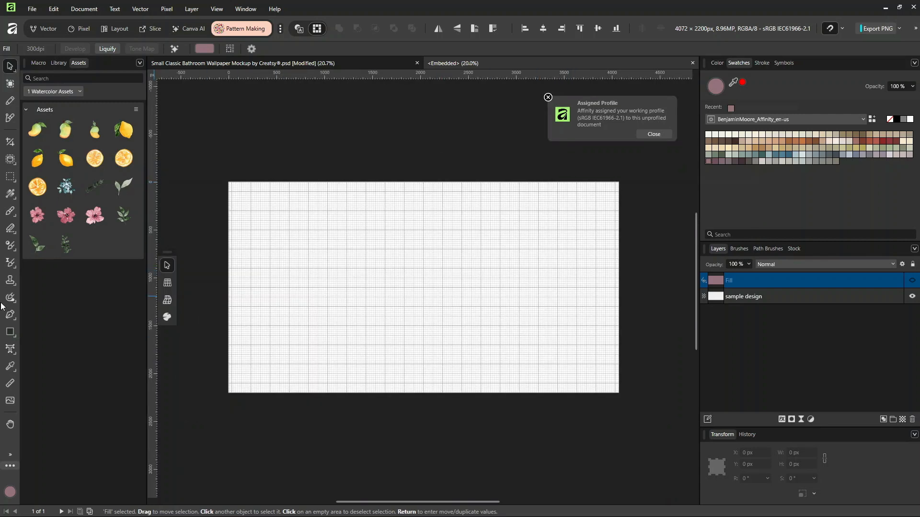
pyautogui.click(10, 332)
pyautogui.moveTo(220, 174); pyautogui.dragTo(626, 402)
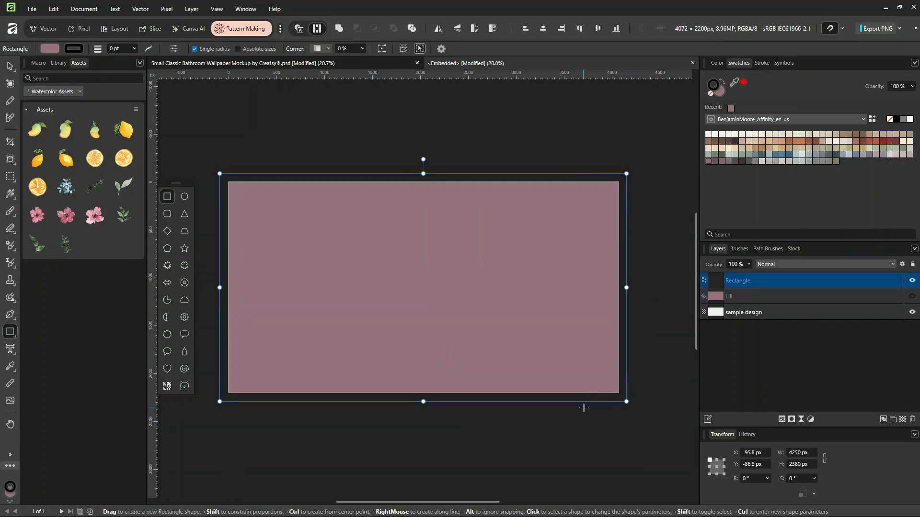
# - Fill the rectangle with the "Fall Tossed Watercolor Purple and Yellow Flowers_neutral beige" bitmap at about half scale and close the embedded document
pyautogui.rightClick(10, 195)
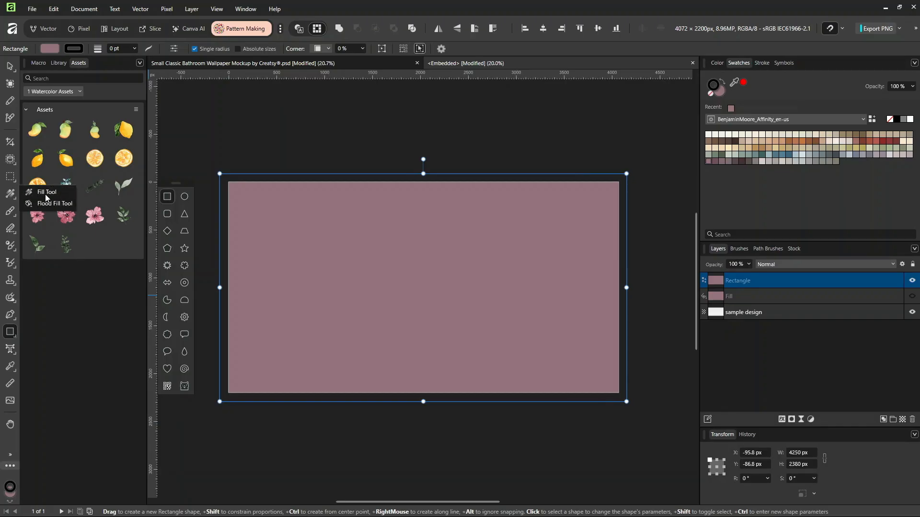
pyautogui.click(44, 192)
pyautogui.click(124, 50)
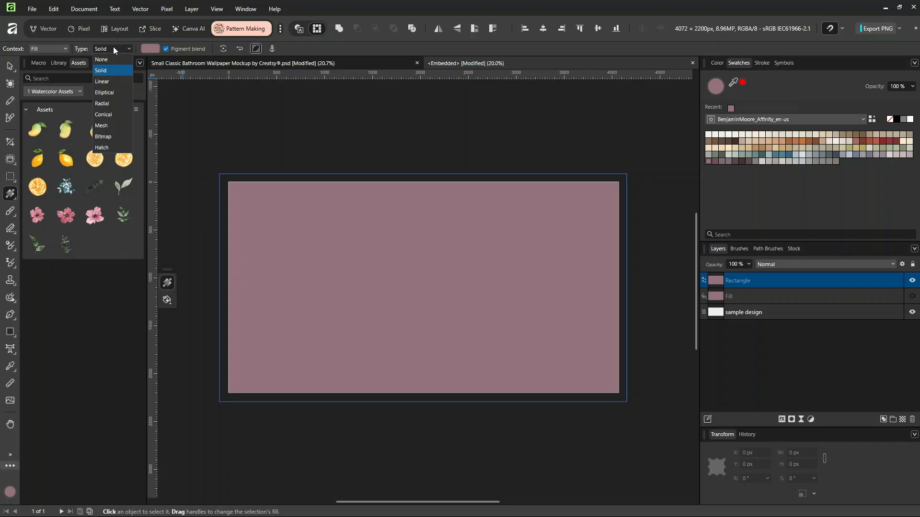
pyautogui.click(113, 136)
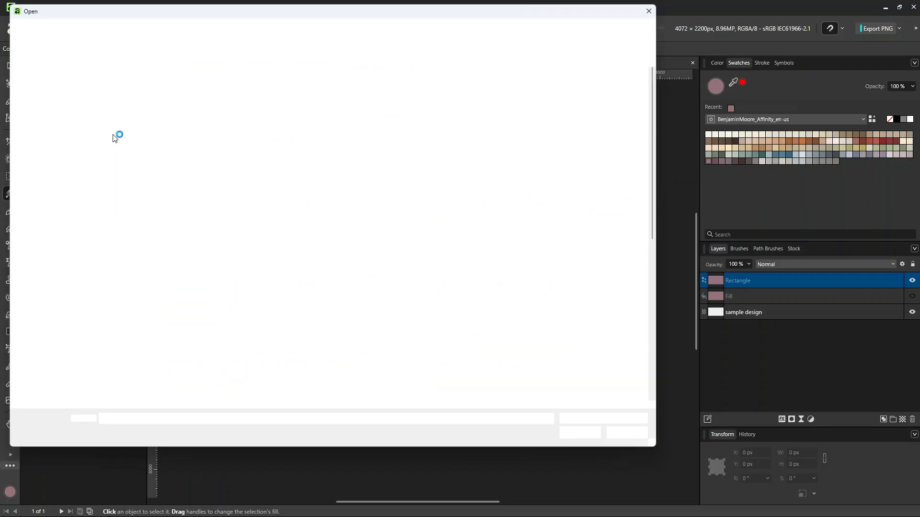
pyautogui.scroll(-3, 410, 215)
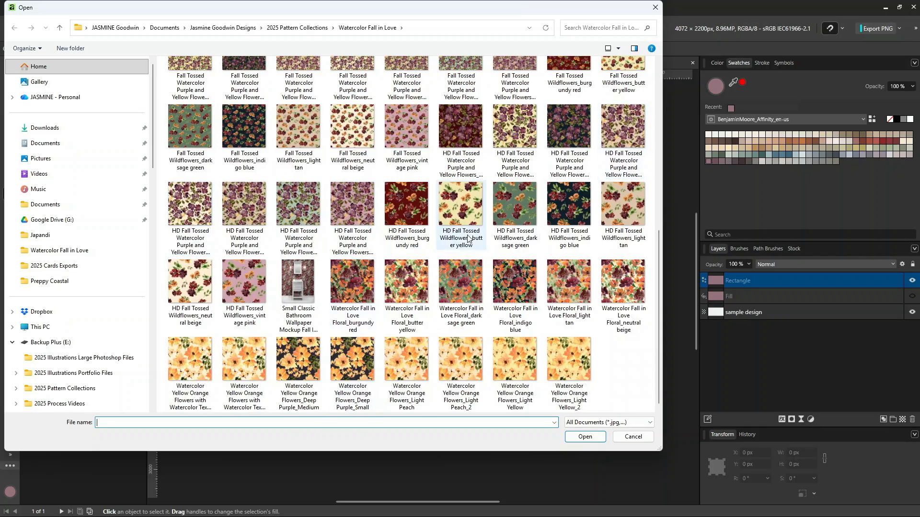
pyautogui.scroll(3, 470, 242)
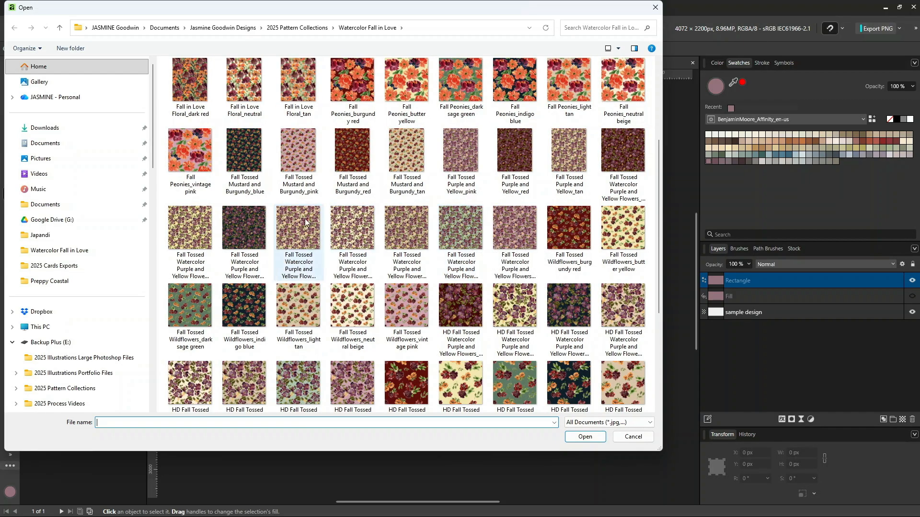
pyautogui.click(373, 229)
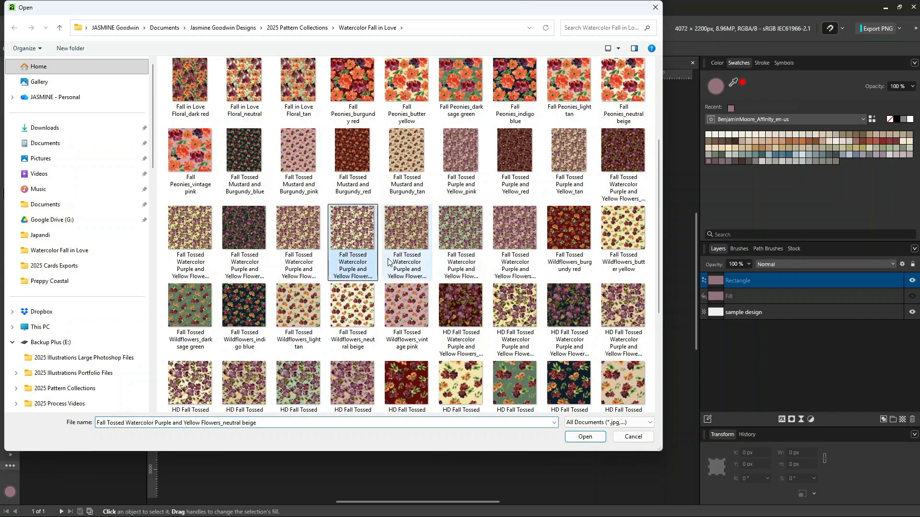
pyautogui.click(584, 437)
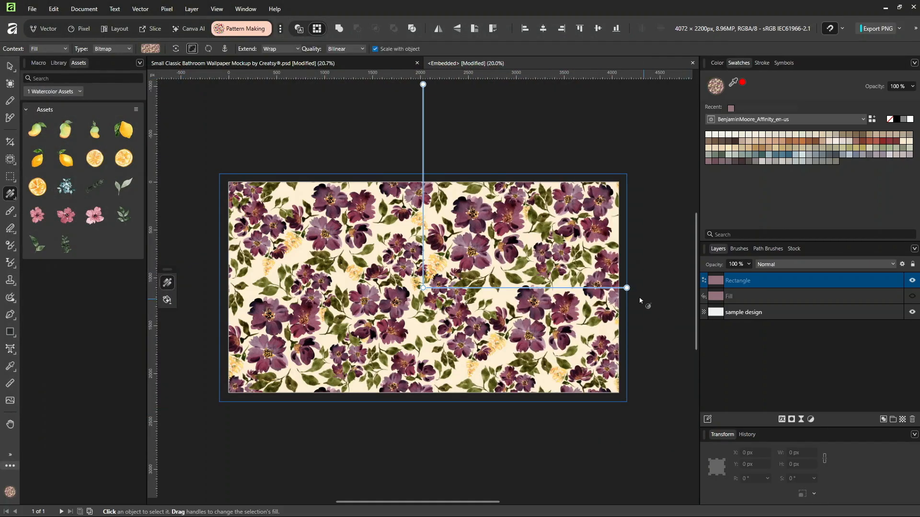
pyautogui.moveTo(626, 286); pyautogui.dragTo(526, 288)
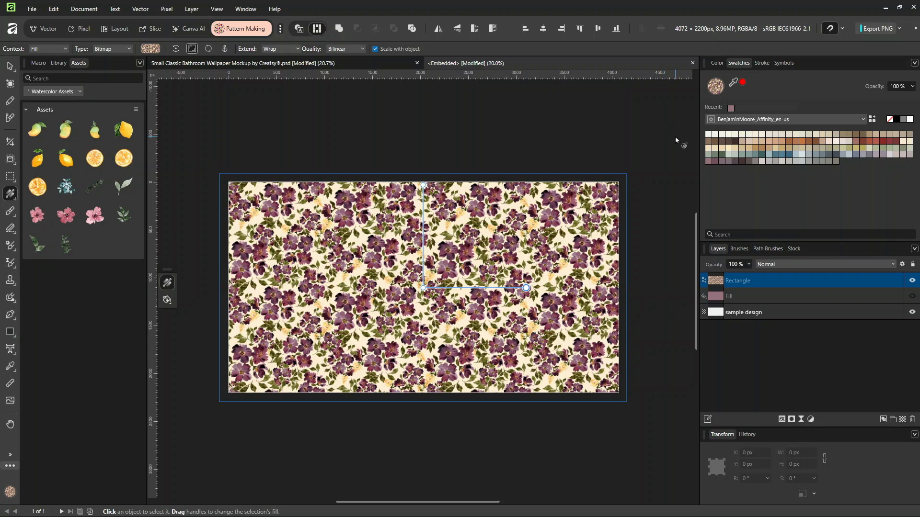
pyautogui.click(693, 64)
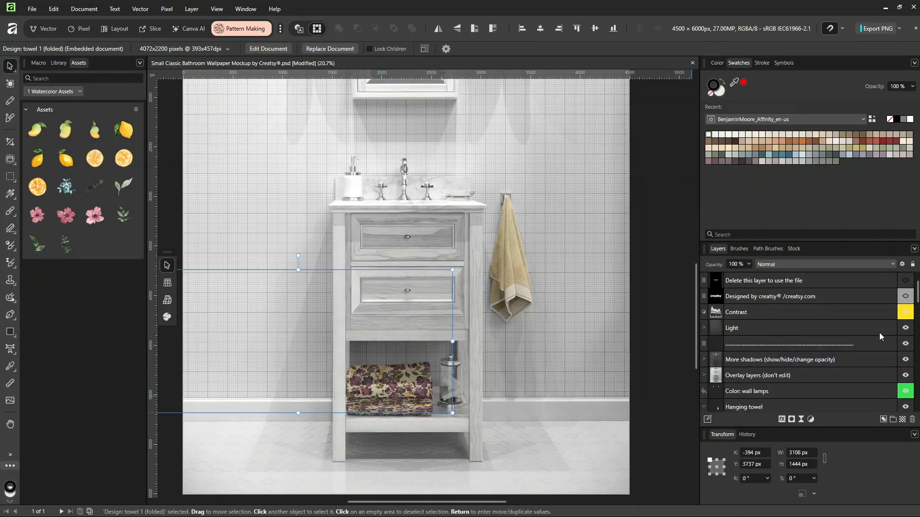
# - Locate the "Design: towel" layer and collapse the "Hanging towel" group that contains it
pyautogui.scroll(-3, 916, 300)
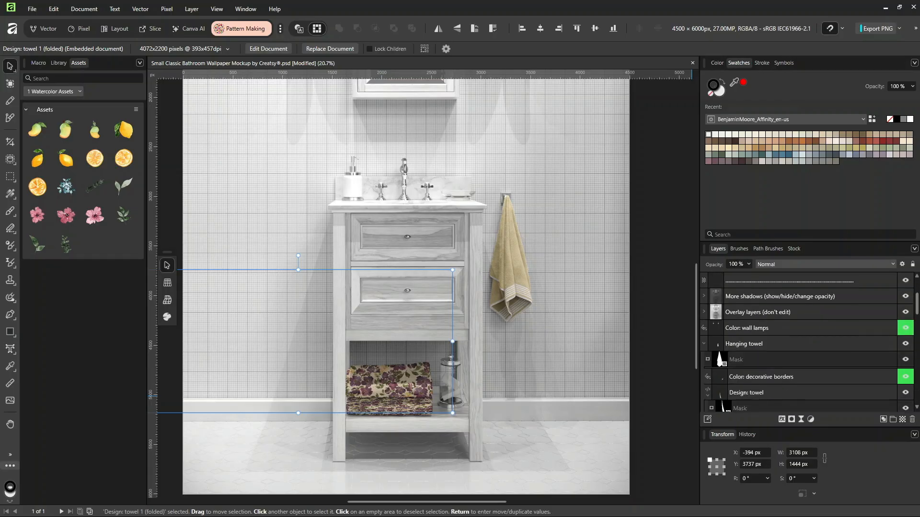
pyautogui.scroll(-2, 807, 342)
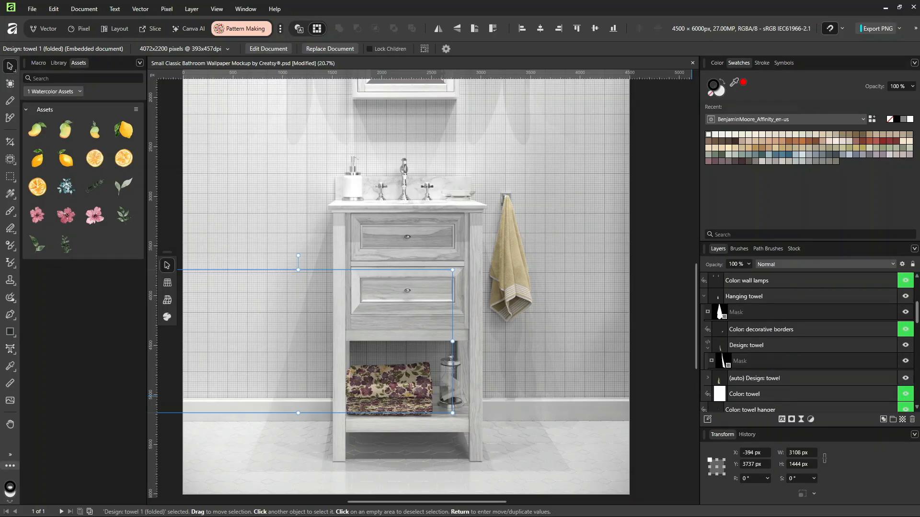
pyautogui.click(723, 329)
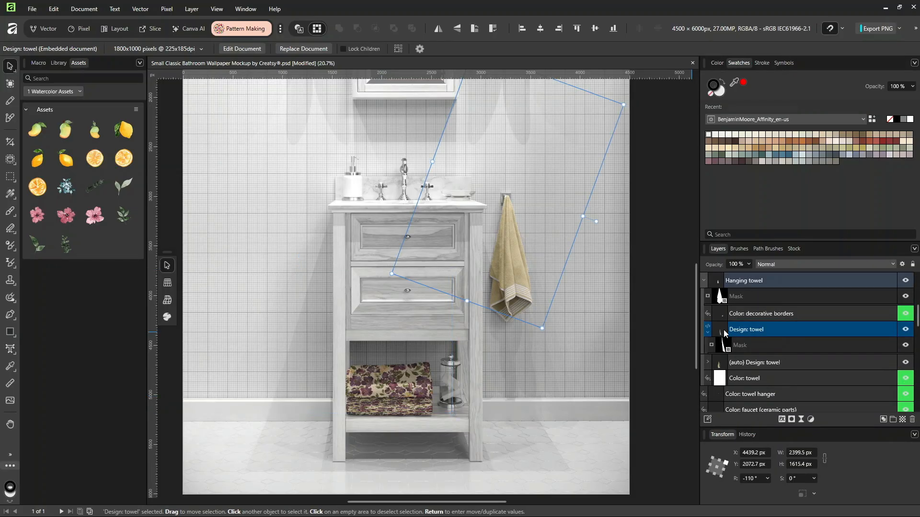
pyautogui.click(703, 281)
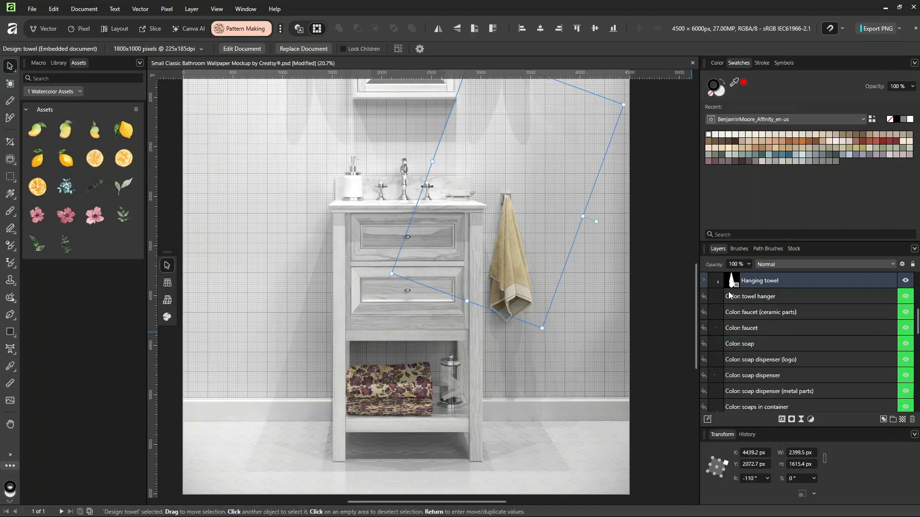
# - Collapse the nested layers of the folded towel designs and reopen the embedded "Design: towel 2 (folded)" document
pyautogui.moveTo(918, 333); pyautogui.dragTo(918, 366)
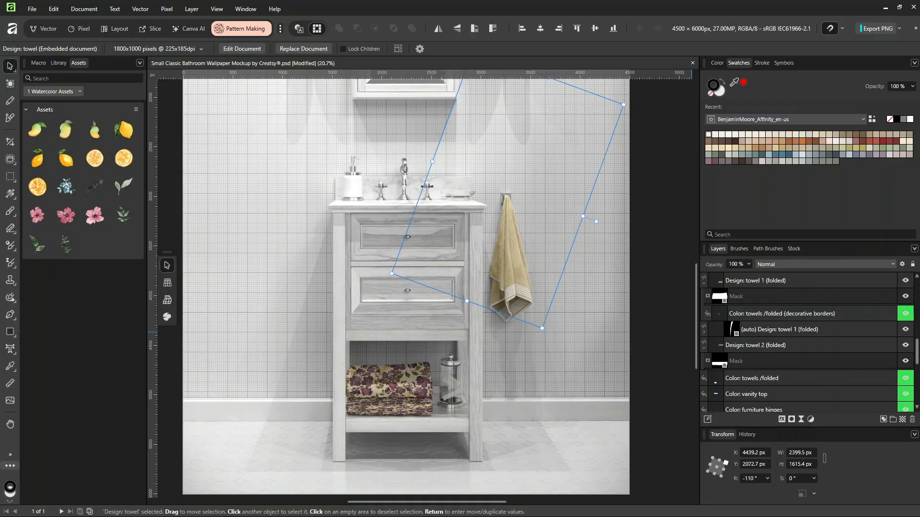
pyautogui.scroll(1, 807, 342)
pyautogui.click(751, 316)
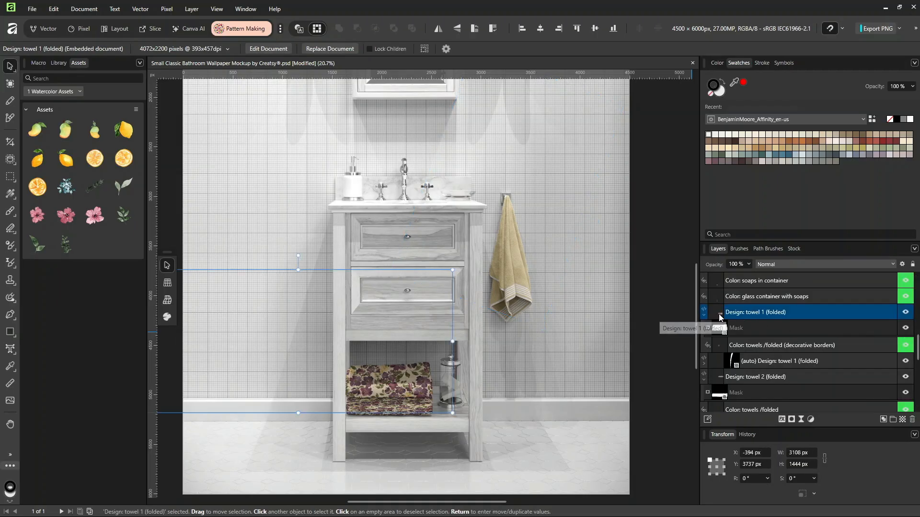
pyautogui.click(704, 314)
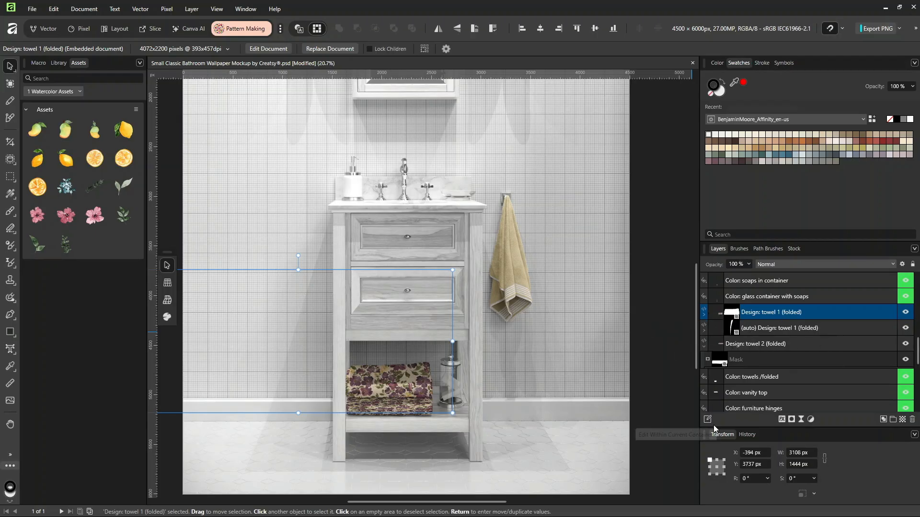
pyautogui.click(704, 345)
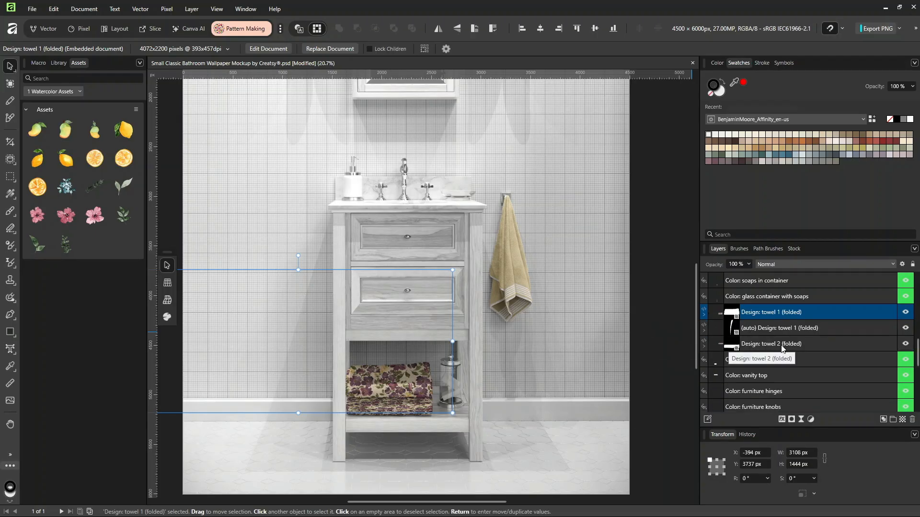
pyautogui.click(703, 345)
pyautogui.doubleClick(717, 343)
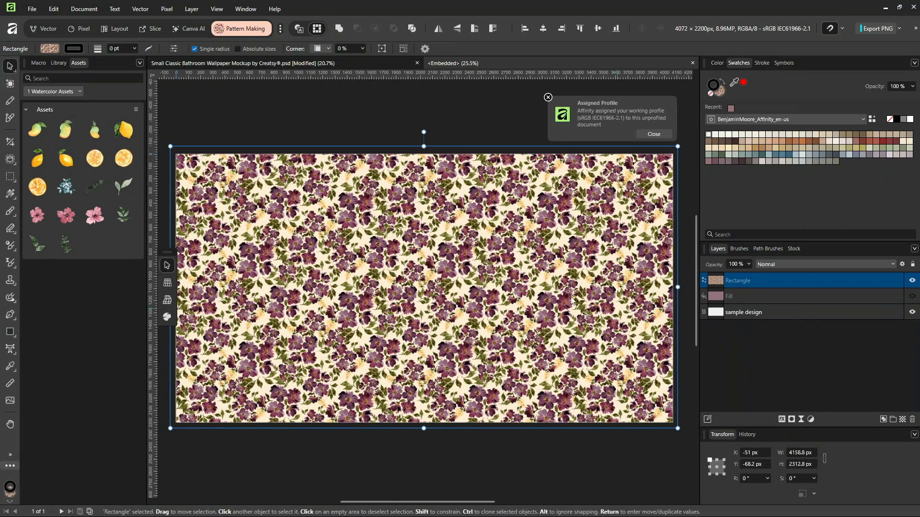
# - Shift the patterned rectangle slightly and enlarge its floral bitmap fill to about one and a half times its size
pyautogui.moveTo(438, 275)
pyautogui.mouseDown()
pyautogui.moveTo(464, 266)
pyautogui.moveTo(437, 271)
pyautogui.mouseUp()
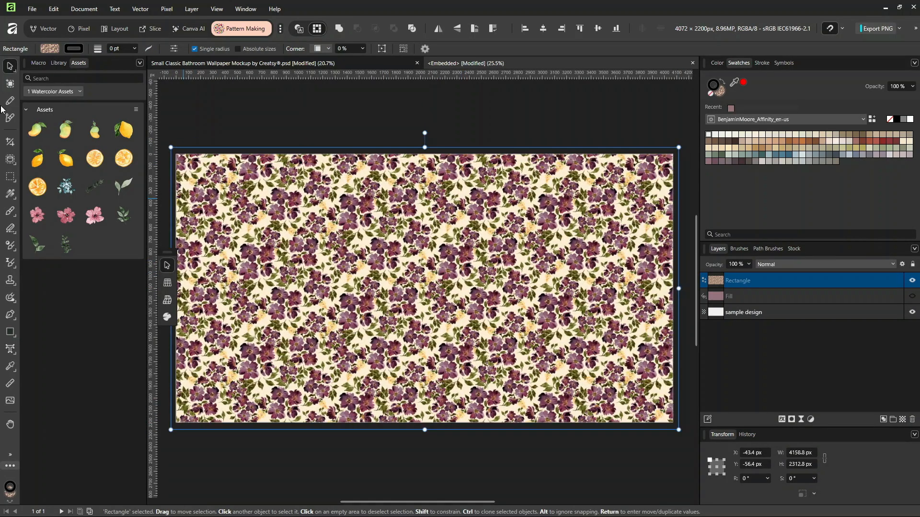
pyautogui.click(10, 194)
pyautogui.moveTo(525, 288); pyautogui.dragTo(572, 287)
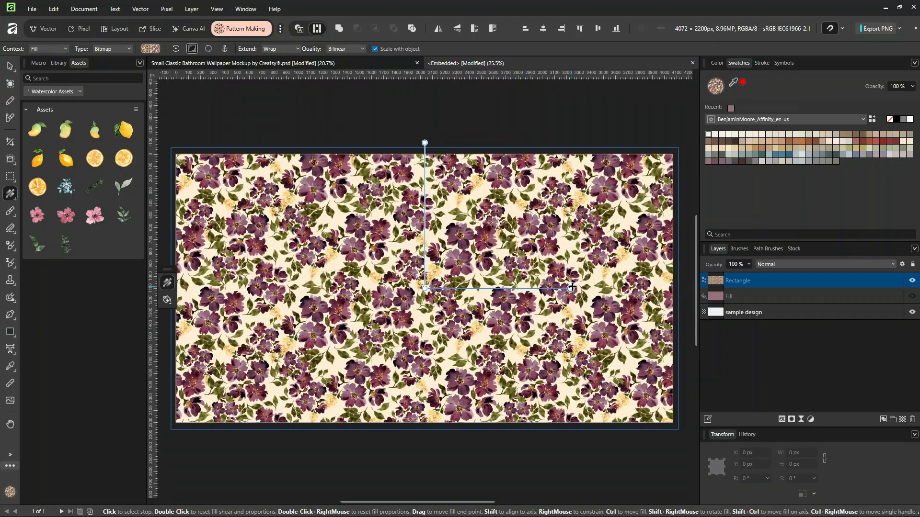
# - Close the embedded folded towel document and locate the "Design: towel 2 (folded)" layer in the mockup
pyautogui.hotkey('ctrl', 'a')
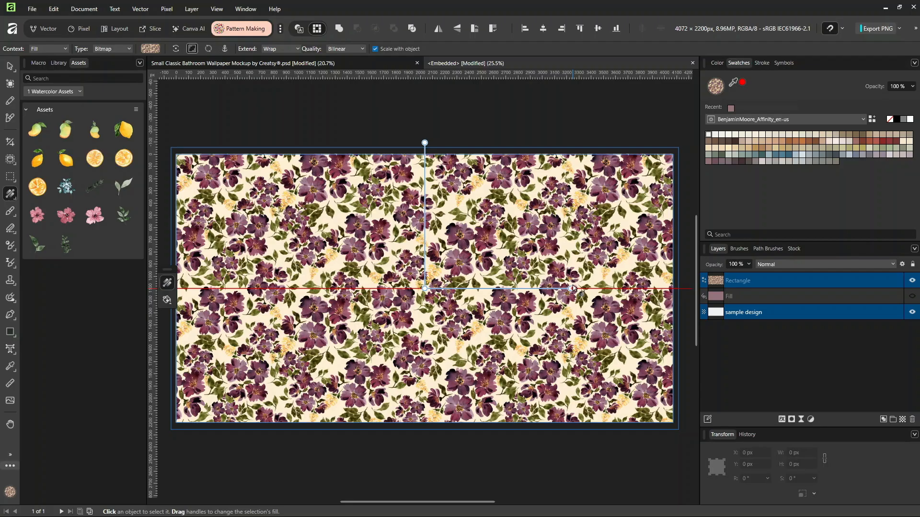
pyautogui.click(692, 63)
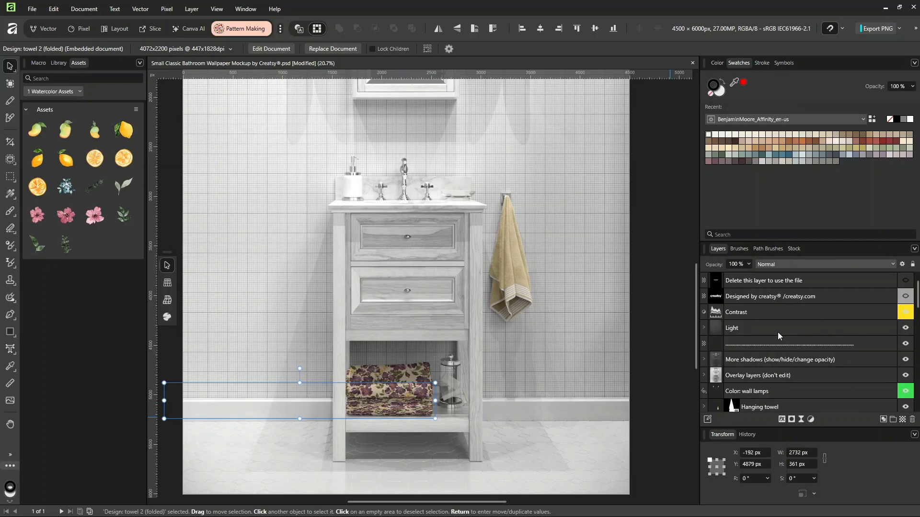
pyautogui.scroll(-5, 783, 370)
pyautogui.scroll(-3, 827, 342)
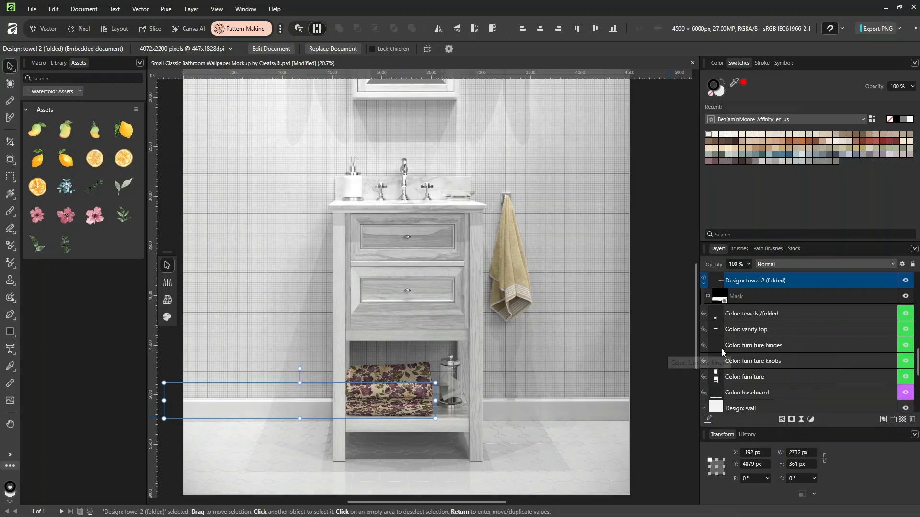
pyautogui.click(704, 283)
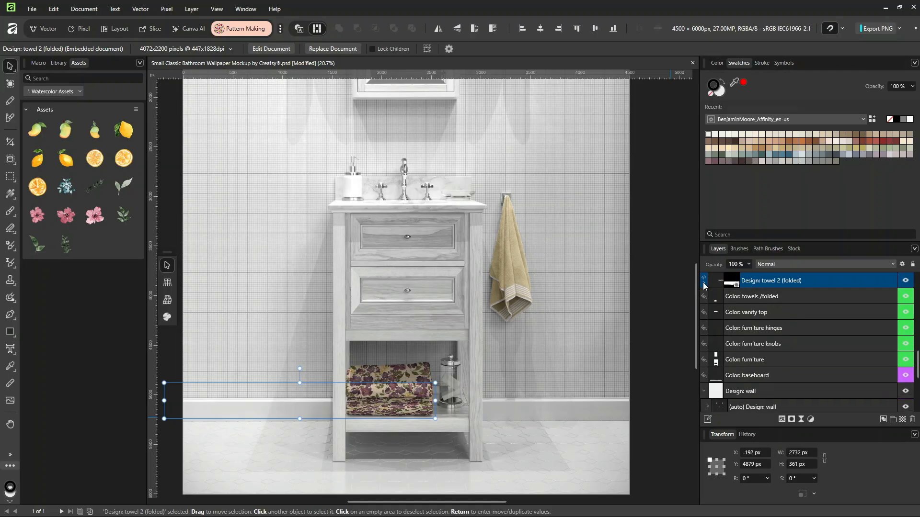
pyautogui.click(704, 283)
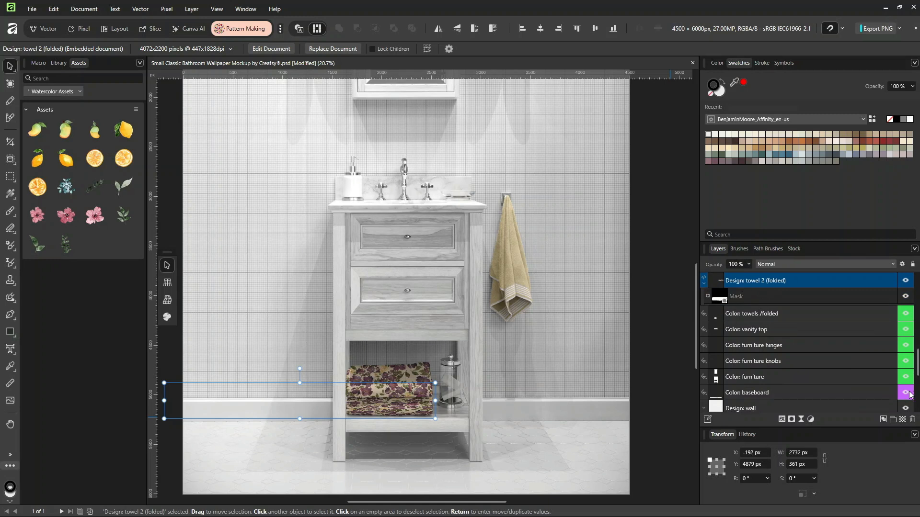
# - Reopen the embedded "Design: towel 2 (folded)" document, hide its patterned rectangle and sample design, and clear the selection
pyautogui.scroll(2, 746, 337)
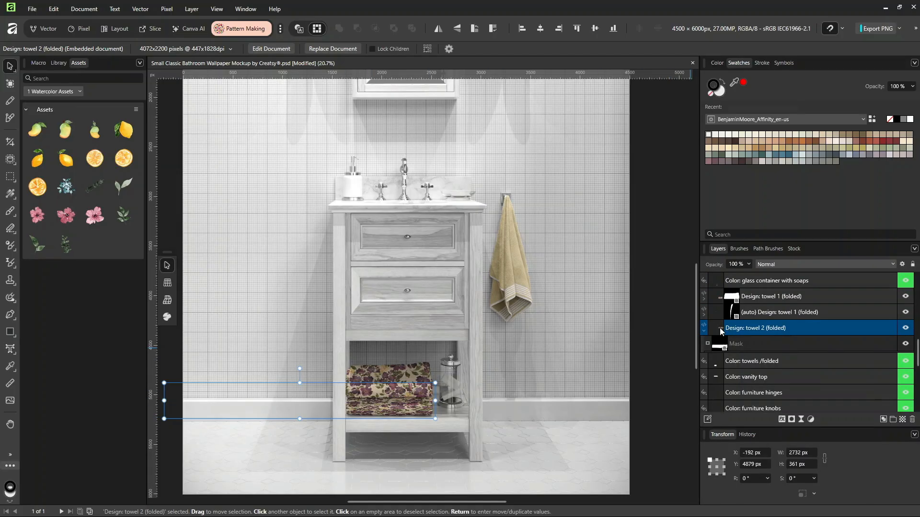
pyautogui.doubleClick(720, 330)
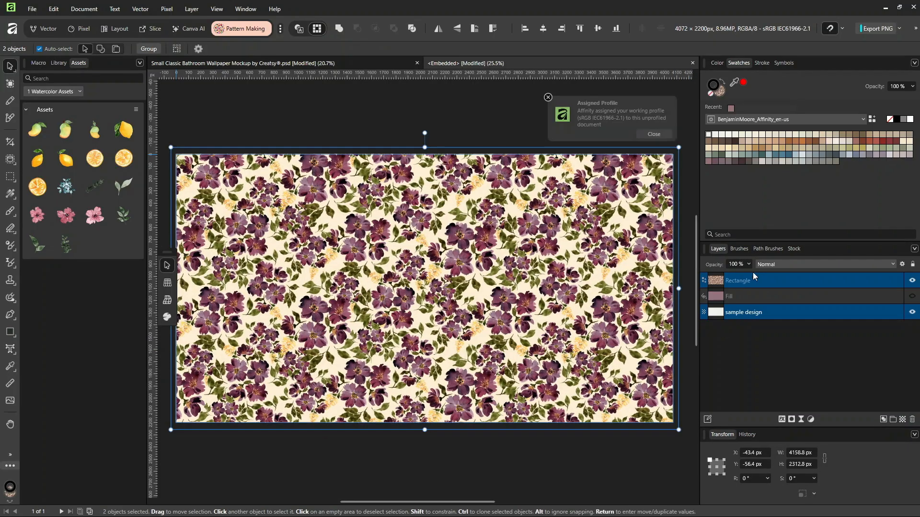
pyautogui.click(912, 281)
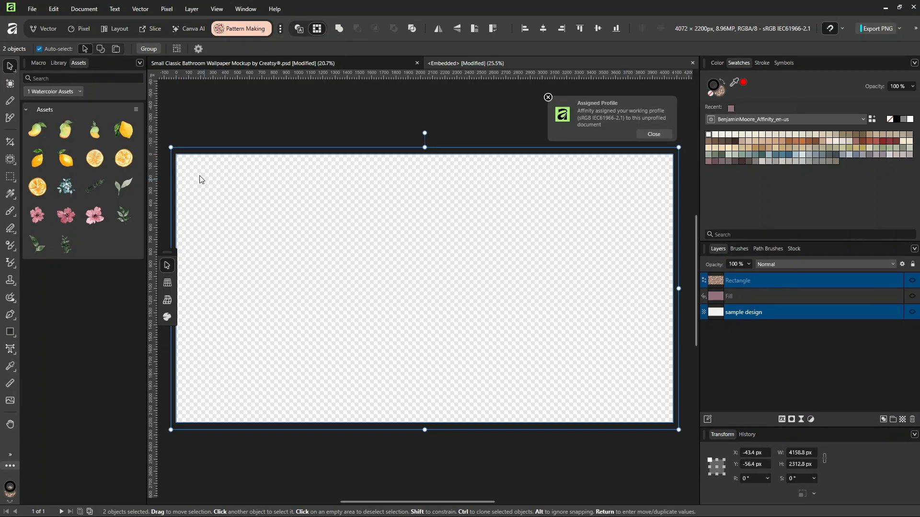
pyautogui.click(300, 113)
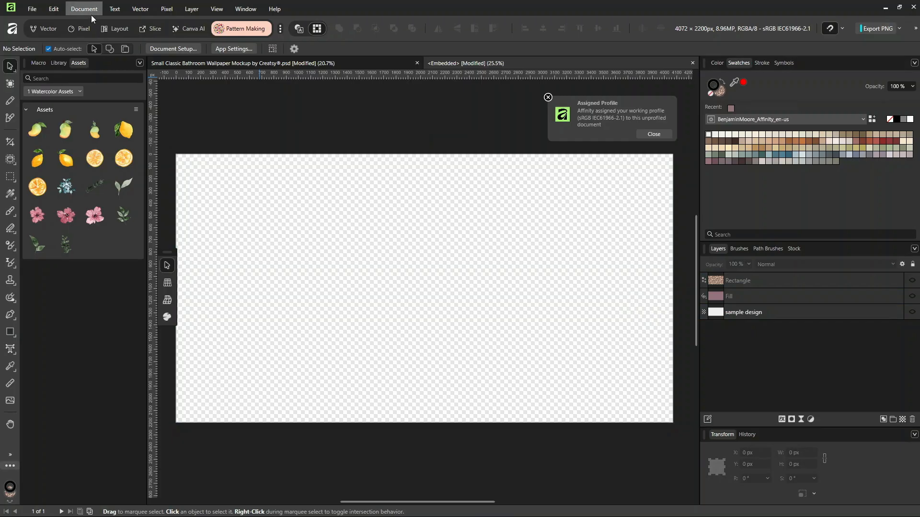
# - Add a new fill layer and color it solid golden tan from the BenjaminMoore_Affinity_en-us palette
pyautogui.click(165, 10)
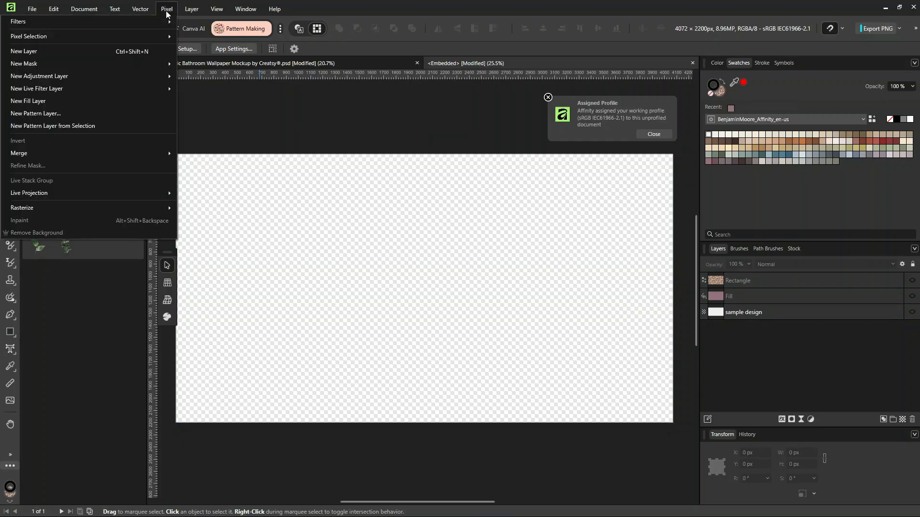
pyautogui.click(35, 102)
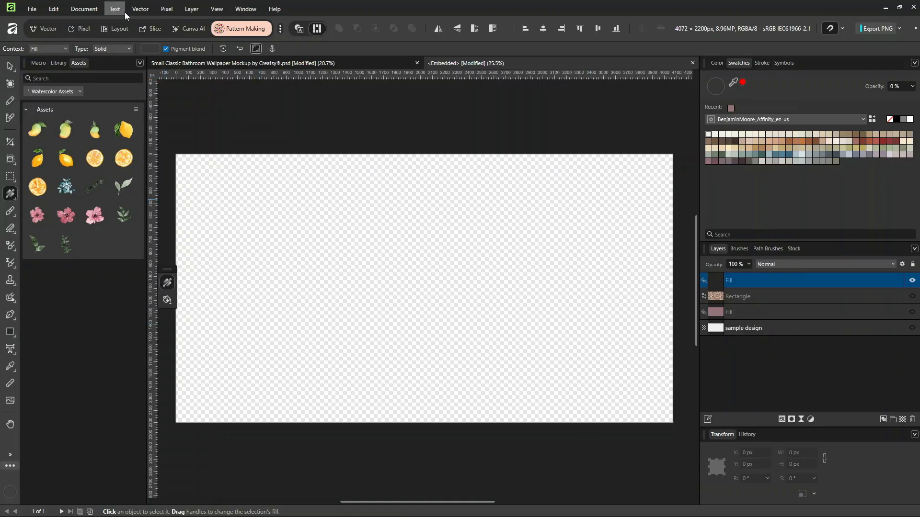
pyautogui.click(110, 49)
pyautogui.click(131, 47)
pyautogui.click(151, 47)
pyautogui.click(775, 143)
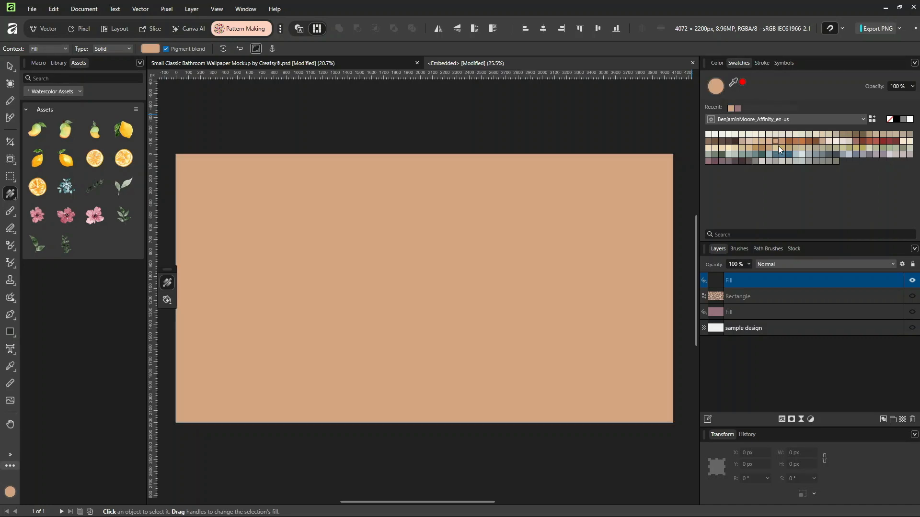
pyautogui.click(776, 150)
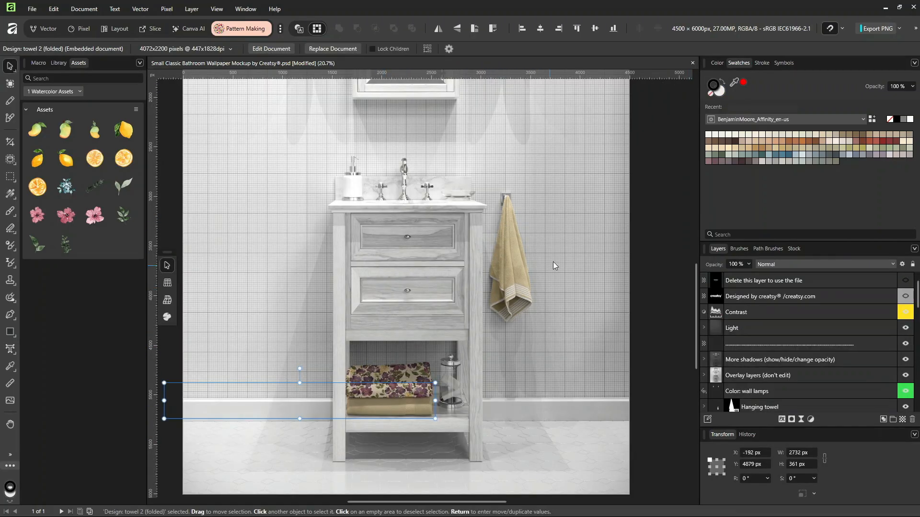
# - Find the "Design: towel 2 (folded)" layer in the mockup and collapse its nested mask
pyautogui.scroll(-5, 553, 280)
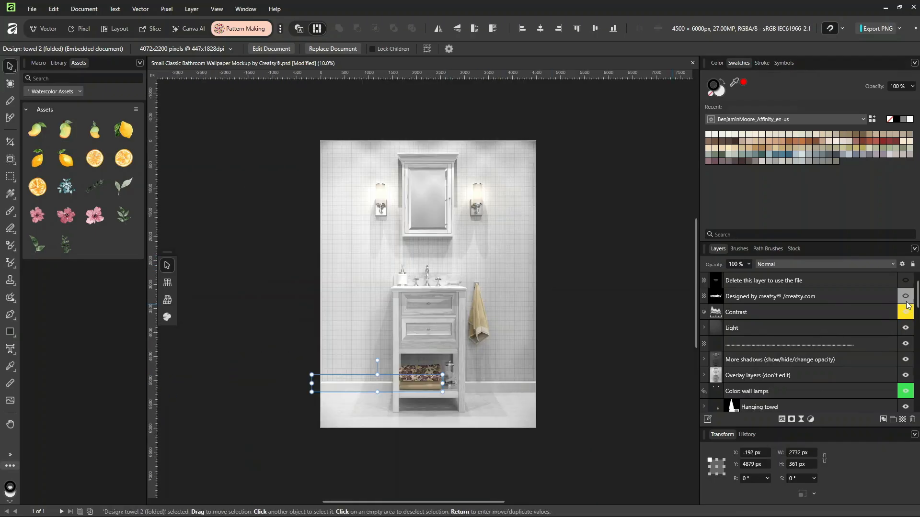
pyautogui.scroll(-8, 917, 302)
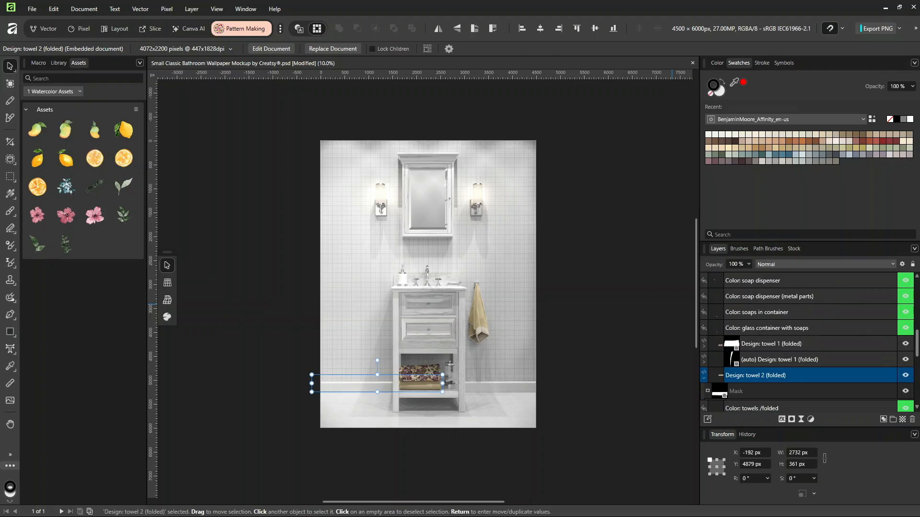
pyautogui.click(704, 378)
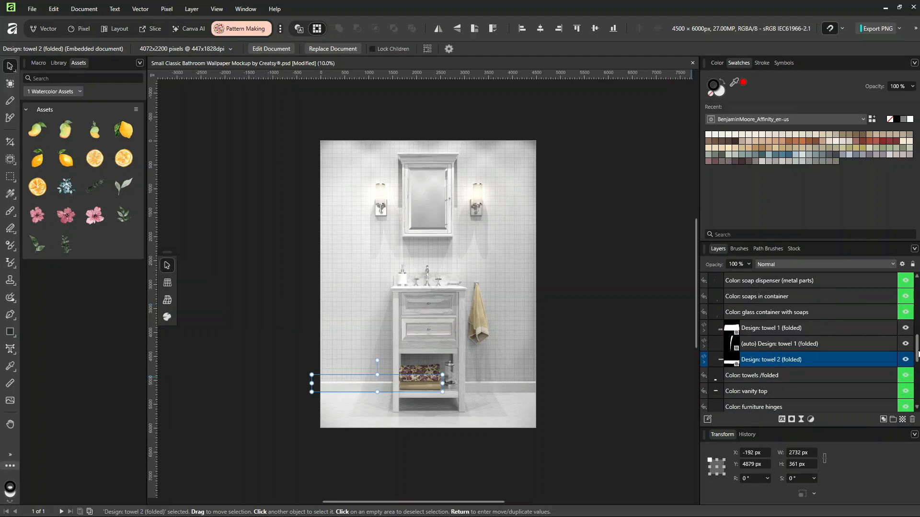
# - Open the embedded "Design: wall" document nested inside the "Design: wall" group
pyautogui.scroll(-6, 917, 345)
pyautogui.scroll(-3, 917, 345)
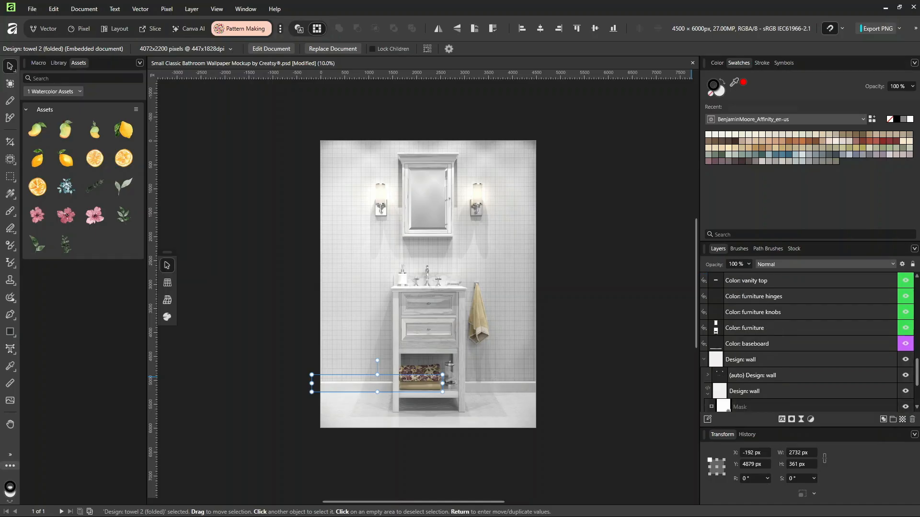
pyautogui.click(703, 345)
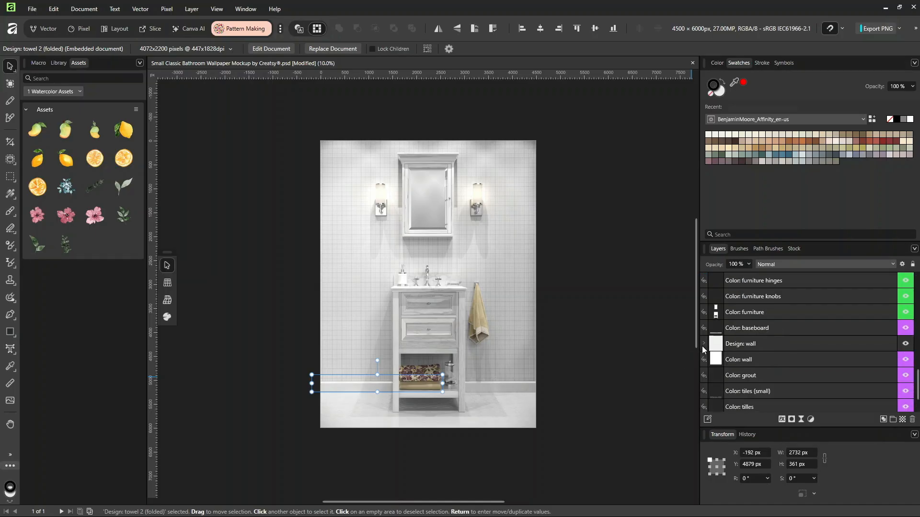
pyautogui.click(704, 344)
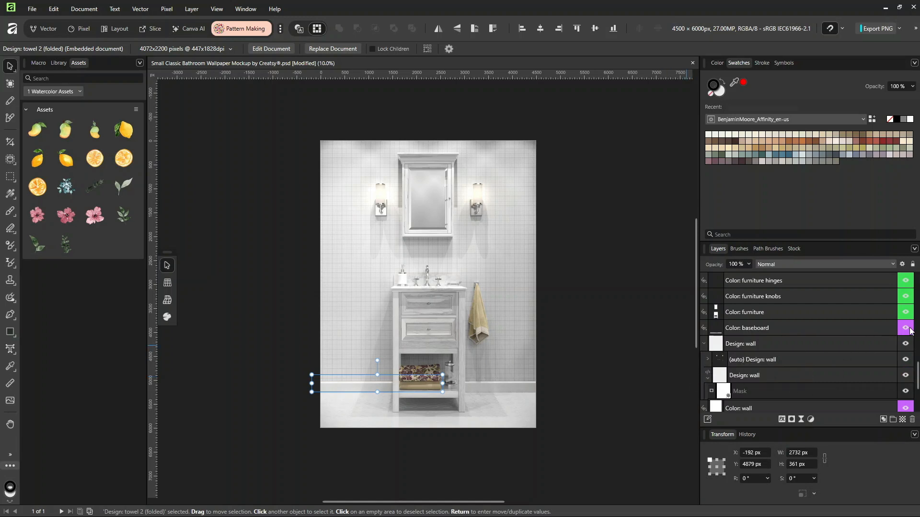
pyautogui.scroll(-2, 918, 384)
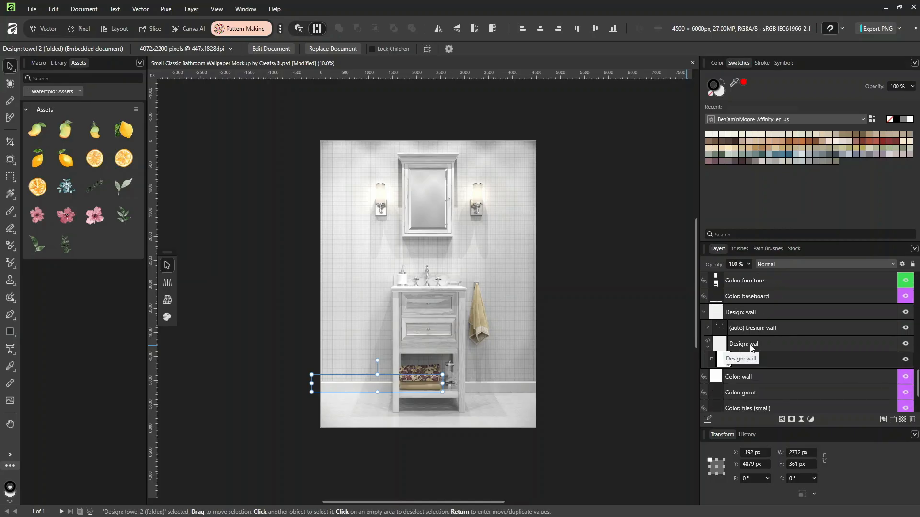
pyautogui.doubleClick(721, 343)
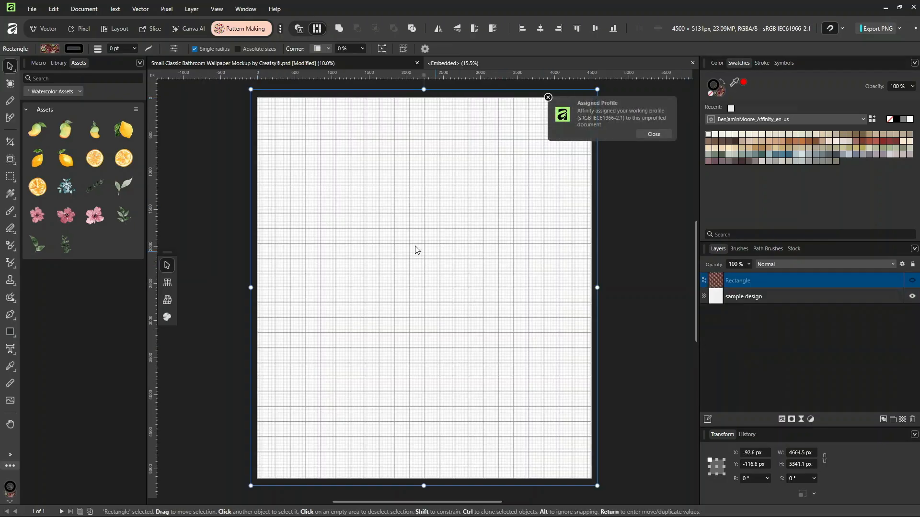
# - Leave the existing rectangle hidden and draw a new one covering the whole wall page, about 4770 × 5415 px
pyautogui.click(912, 281)
pyautogui.click(912, 282)
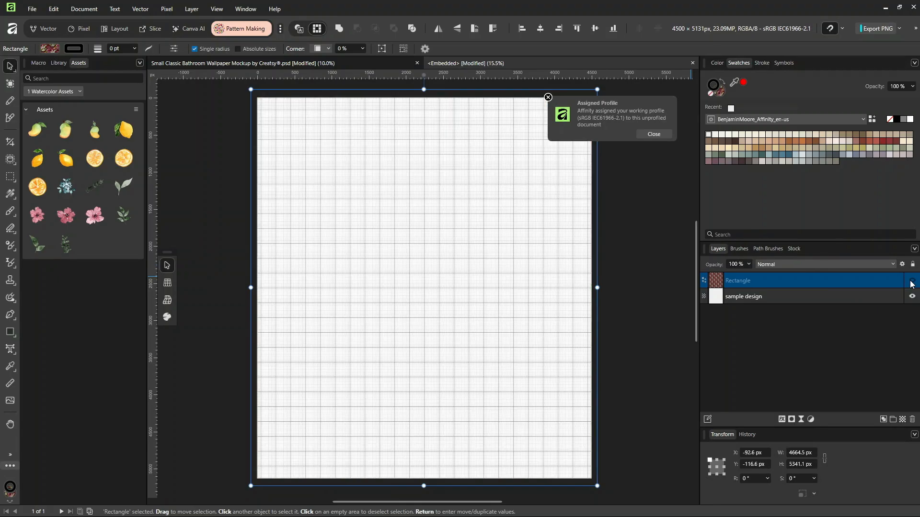
pyautogui.click(650, 288)
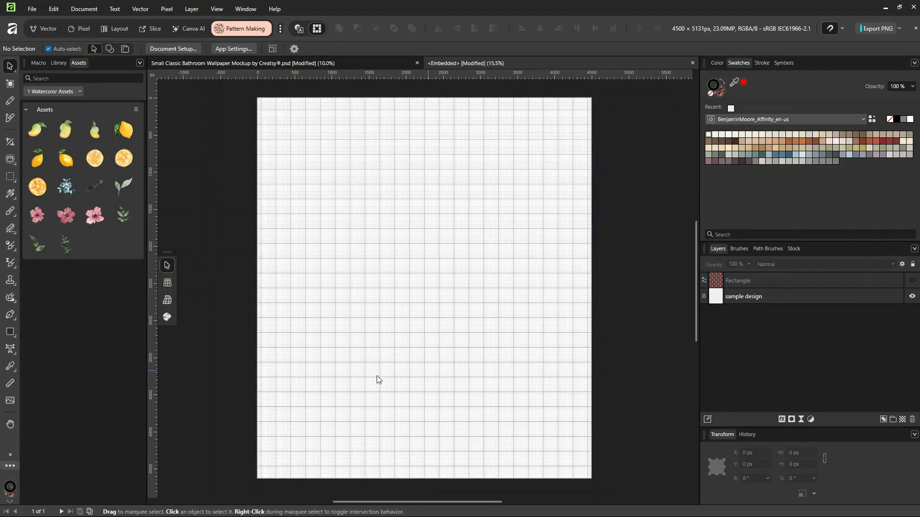
pyautogui.click(13, 334)
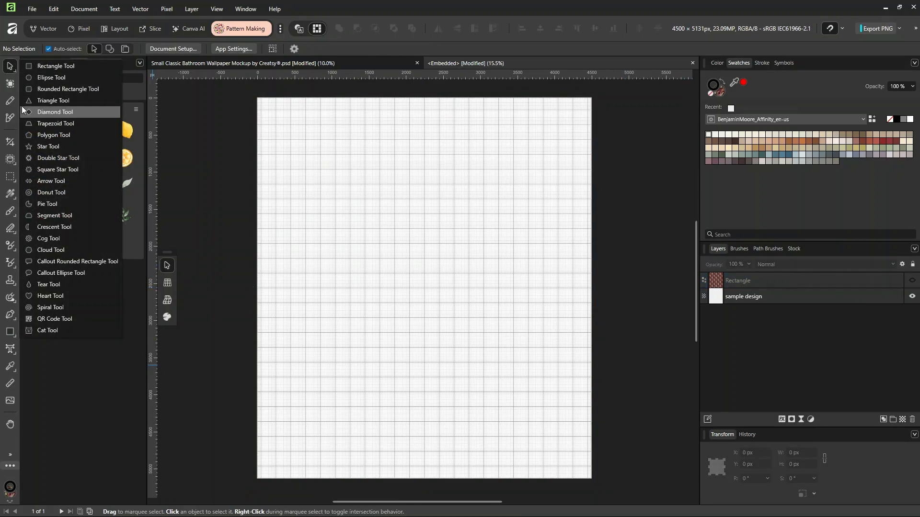
pyautogui.click(37, 70)
pyautogui.moveTo(247, 89); pyautogui.dragTo(602, 487)
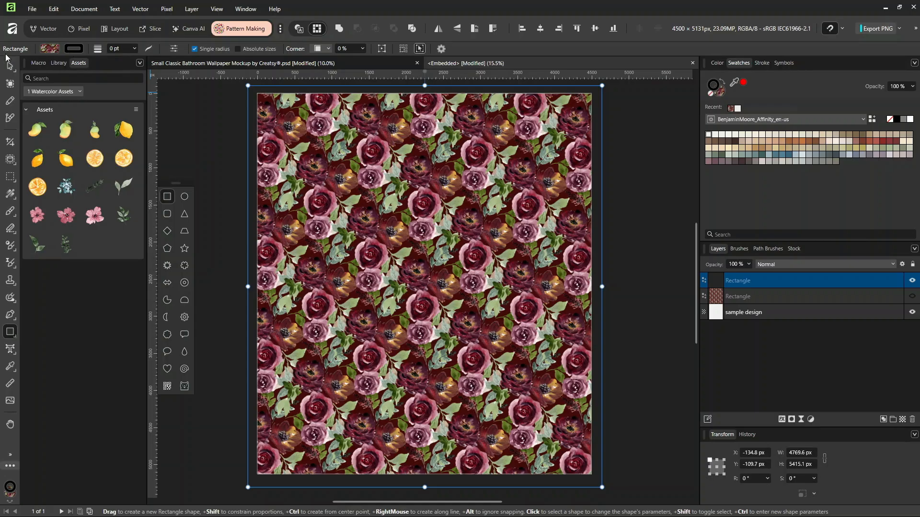
# - Fill the new rectangle with the "Fall Burgundy and Purple Roses and Peonies_neutral beige" bitmap at about three quarters of its initial scale
pyautogui.click(10, 194)
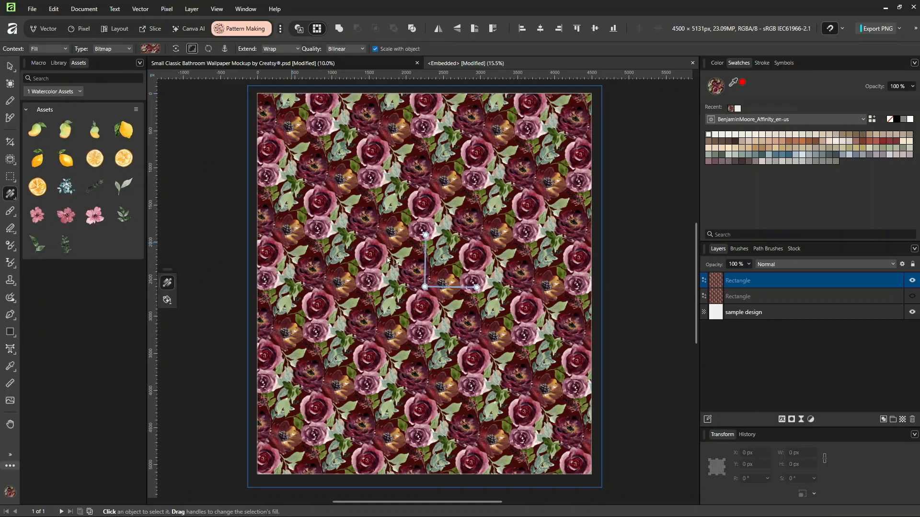
pyautogui.click(109, 50)
pyautogui.click(104, 137)
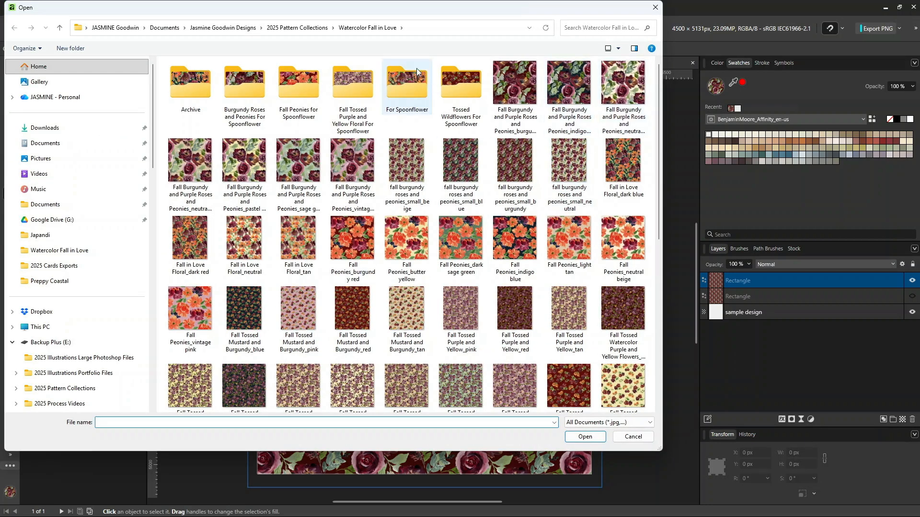
pyautogui.click(618, 75)
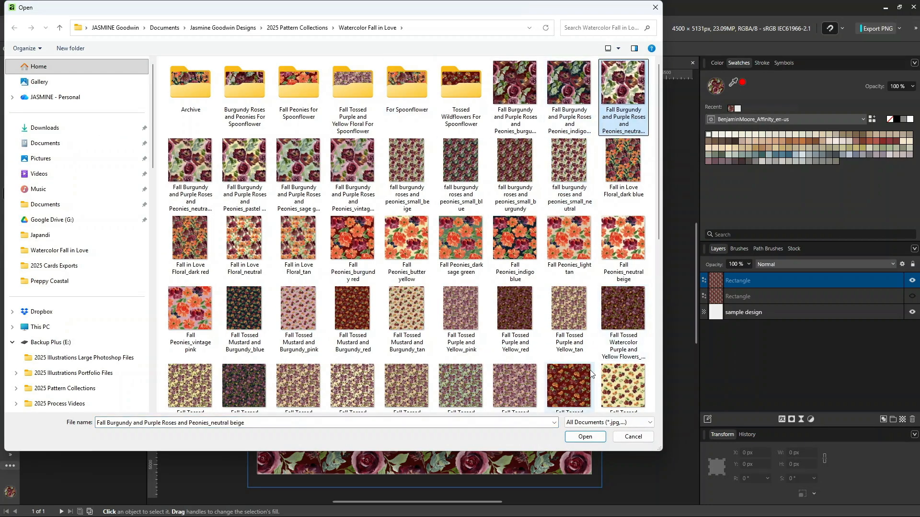
pyautogui.click(586, 437)
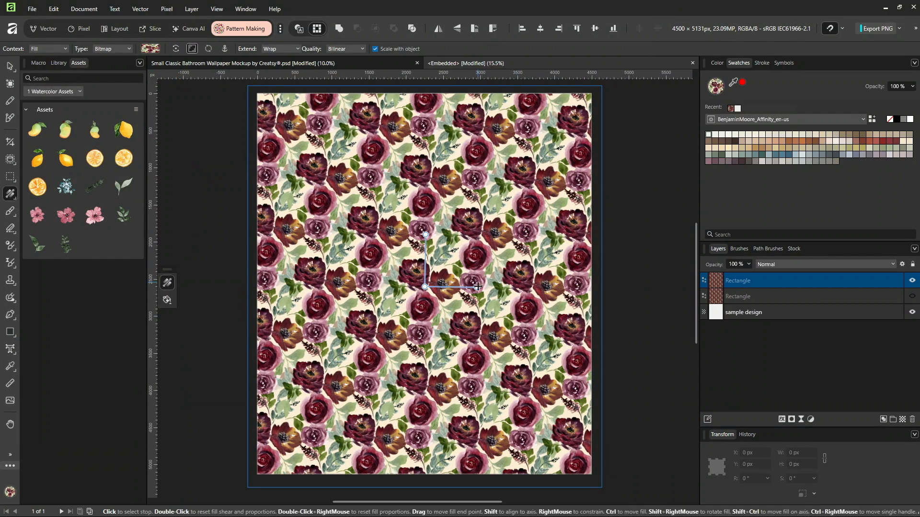
pyautogui.moveTo(478, 286); pyautogui.dragTo(465, 286)
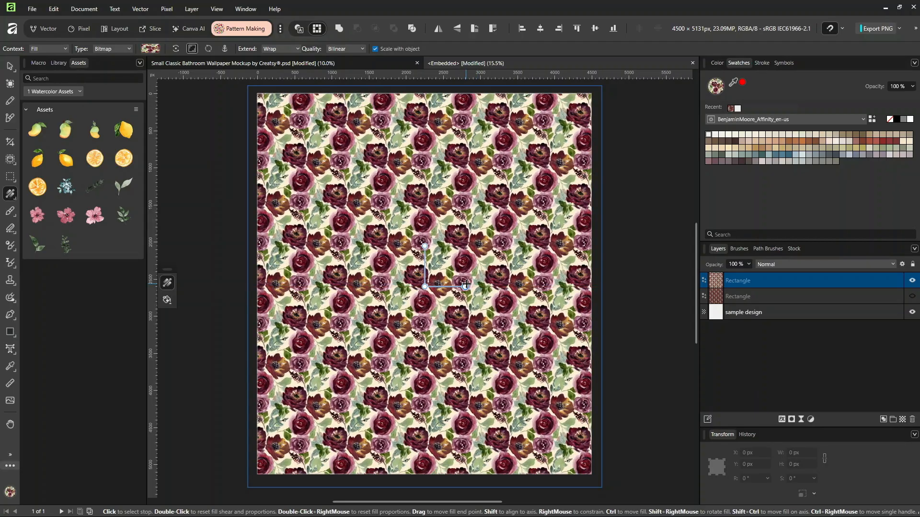
# - Compare the new beige floral rectangle with the older burgundy one by showing each separately
pyautogui.click(913, 282)
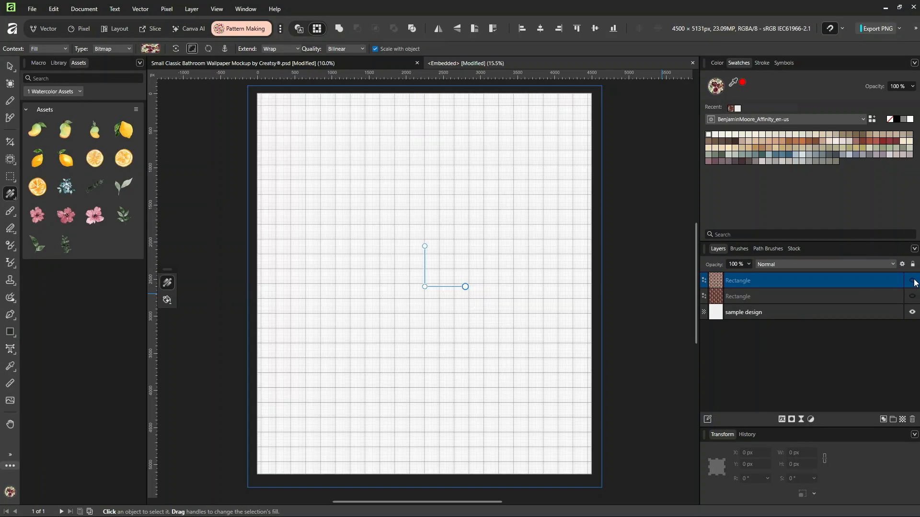
pyautogui.click(915, 298)
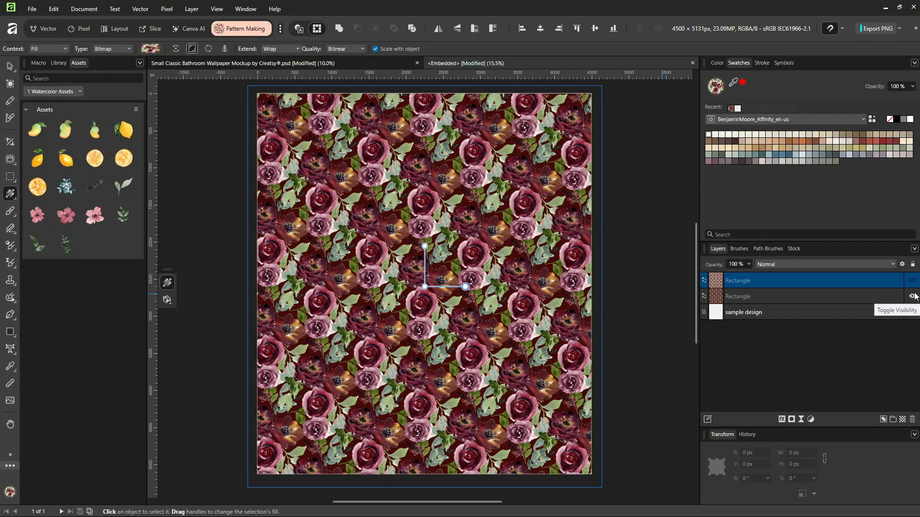
pyautogui.click(914, 296)
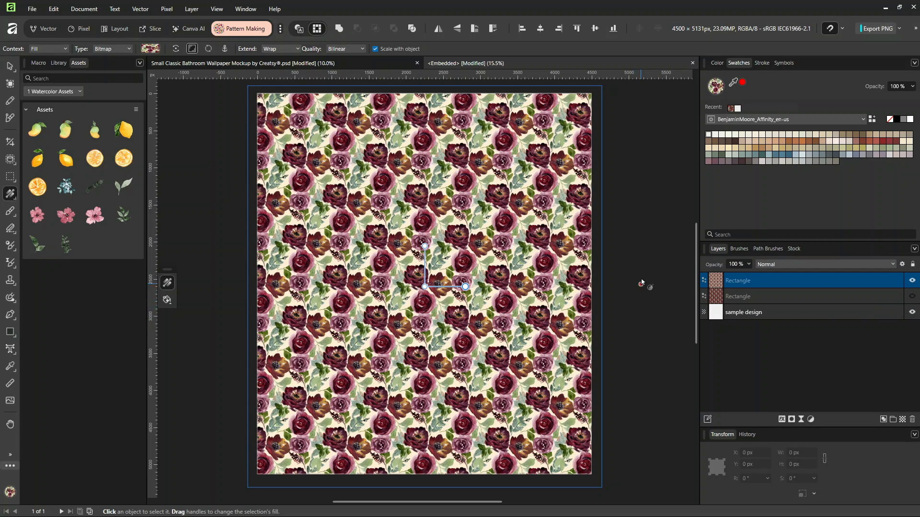
# - Close the embedded wall document and locate the furniture and baseboard color layers in the mockup
pyautogui.click(693, 62)
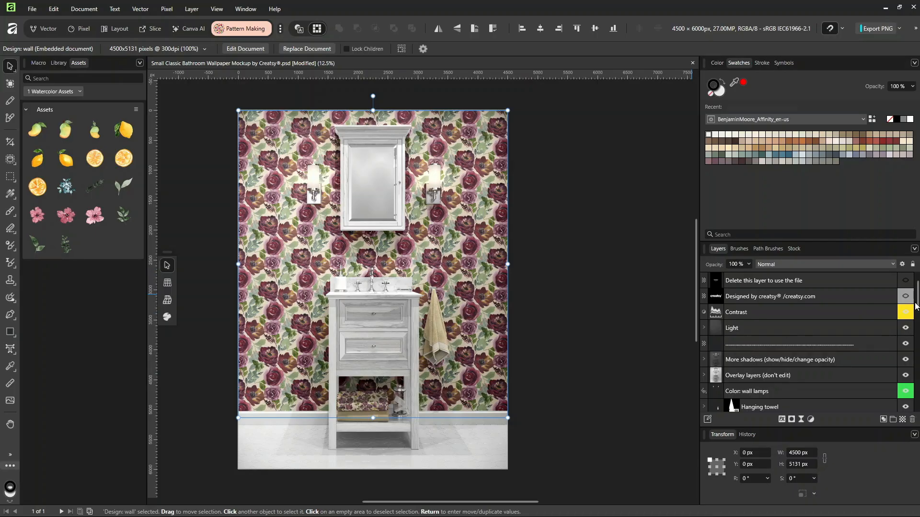
pyautogui.moveTo(916, 305); pyautogui.dragTo(917, 371)
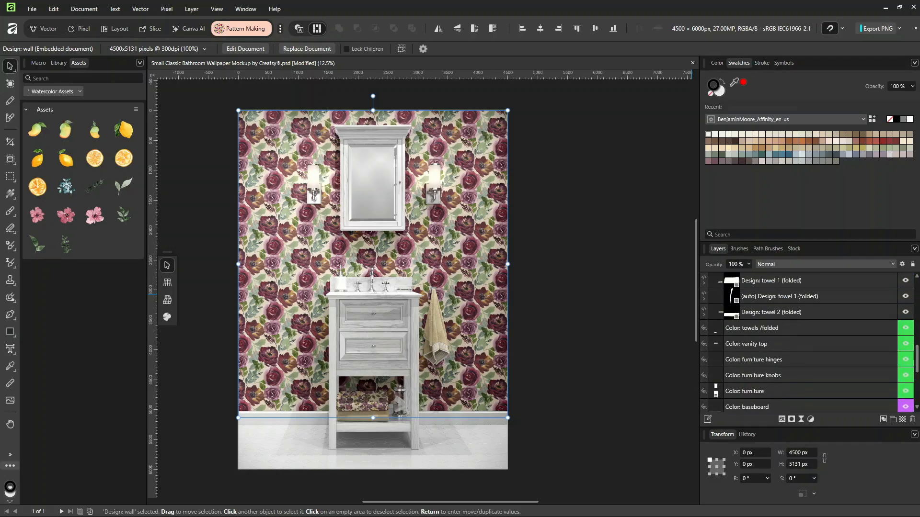